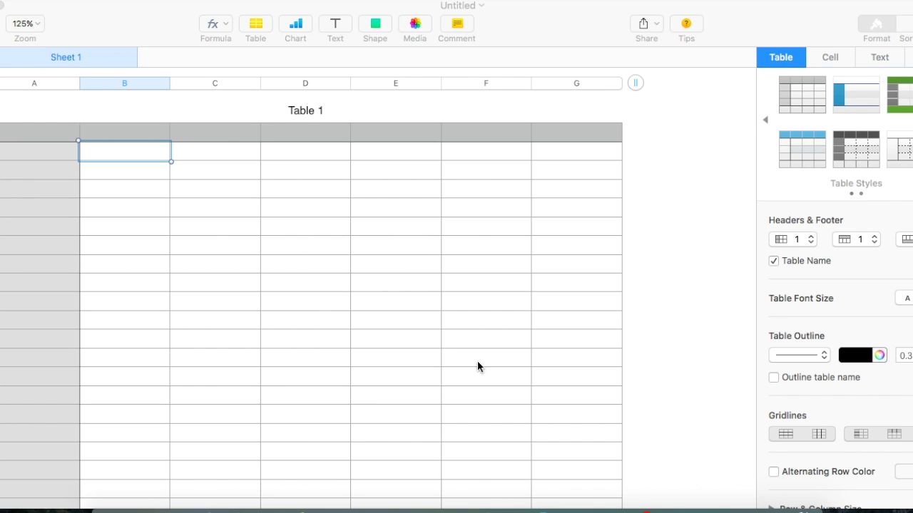
Set the table's header columns to 0 and enter the headings Manipulated Variable in column A and Dependent Variable in column B.
mouse_move(509, 507)
left_click(43, 133)
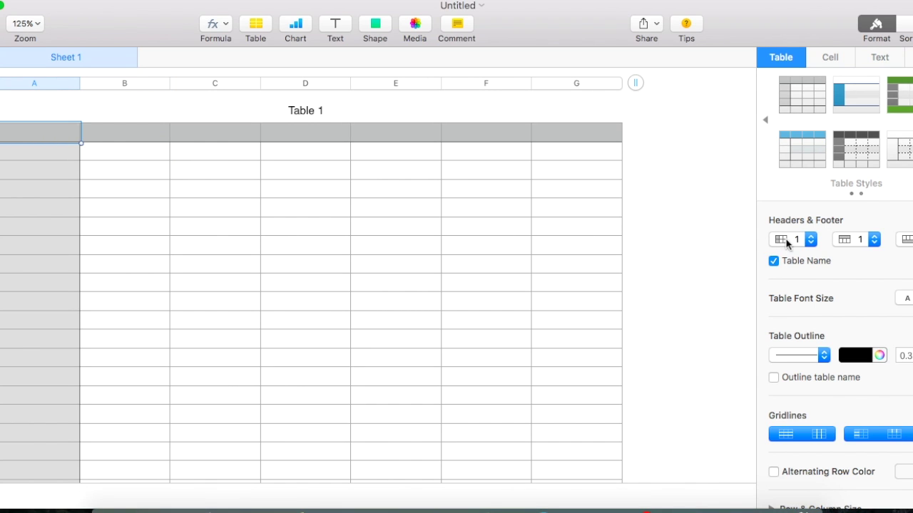
left_click(810, 240)
left_click(810, 240)
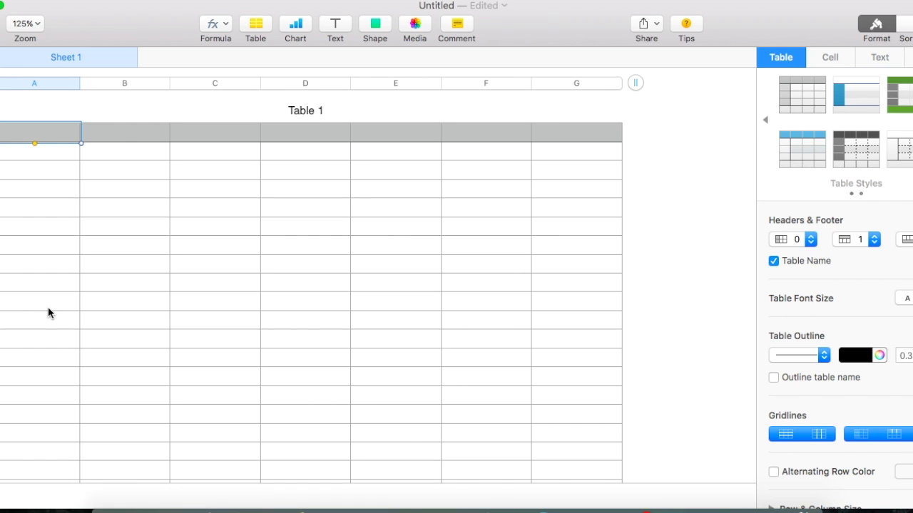
type("Manipulated Variable\tDependent Variable")
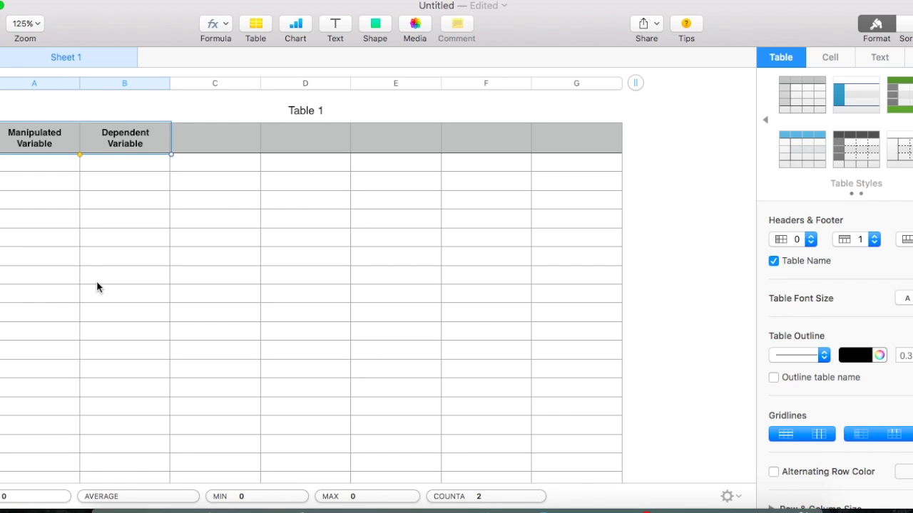
left_click(121, 198)
Enter 0, 0.2, 0.4 and 0.6 in consecutive cells under the Manipulated Variable heading.
left_click(42, 166)
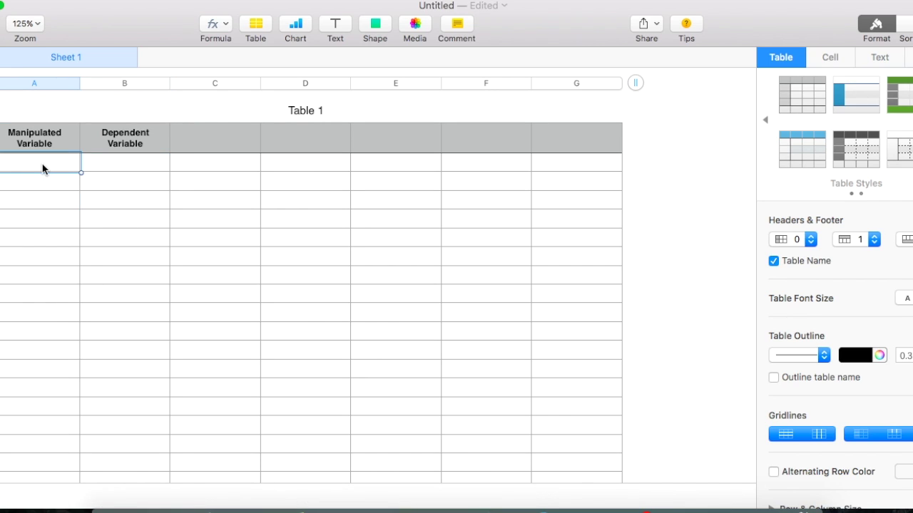
type("0")
key("Return")
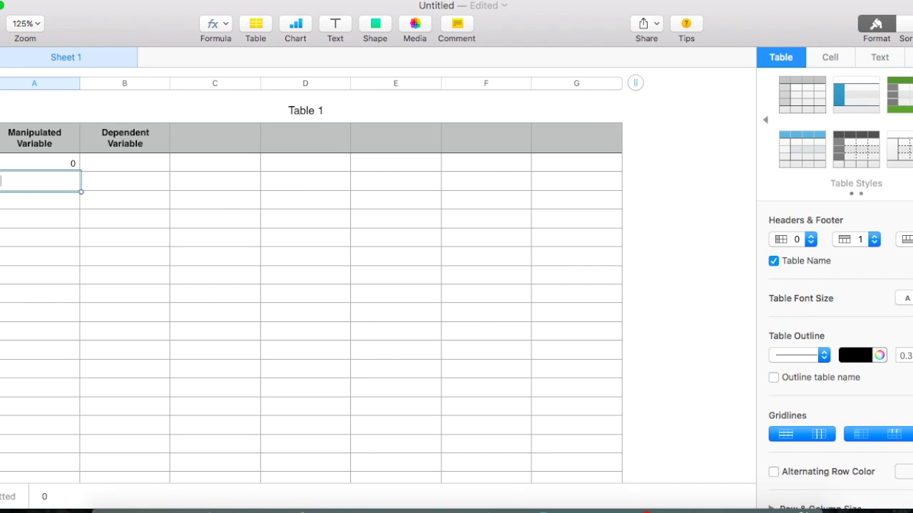
type("0.2")
key("Return")
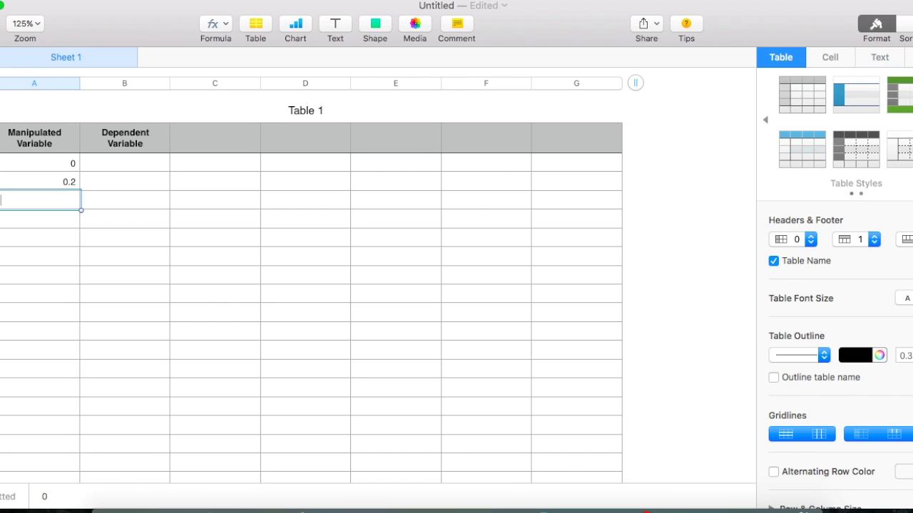
type("0.4")
key("Return")
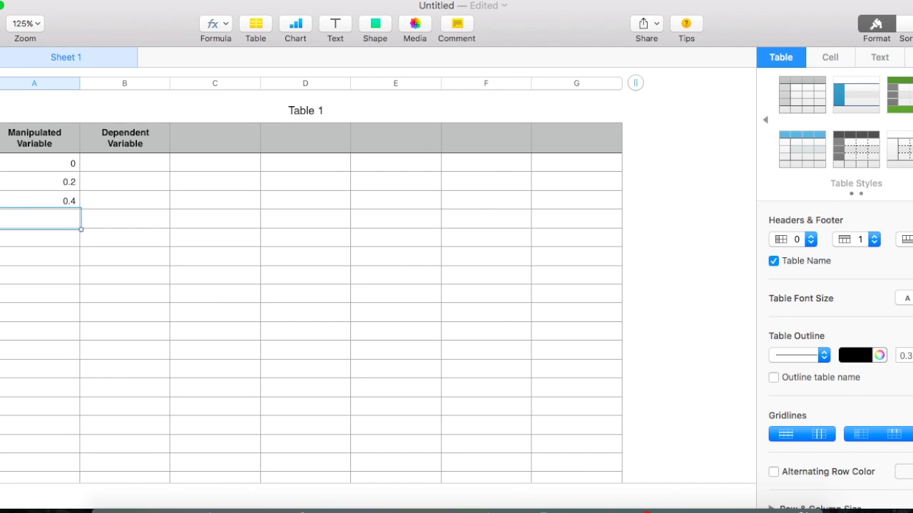
type("0.6")
key("Return")
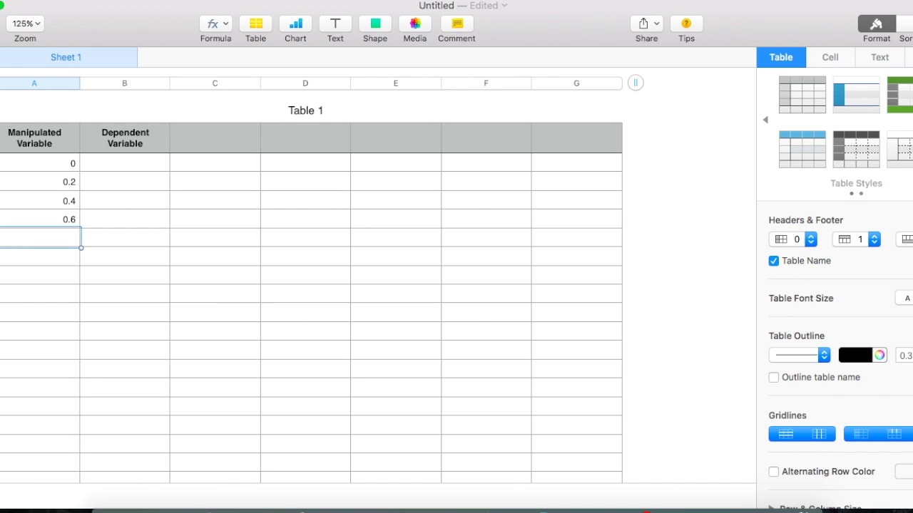
Autofill the 0.2, 0.4, 0.6 series down the Manipulated Variable column to 4.
left_click(54, 191)
left_click_drag(54, 192, 51, 220)
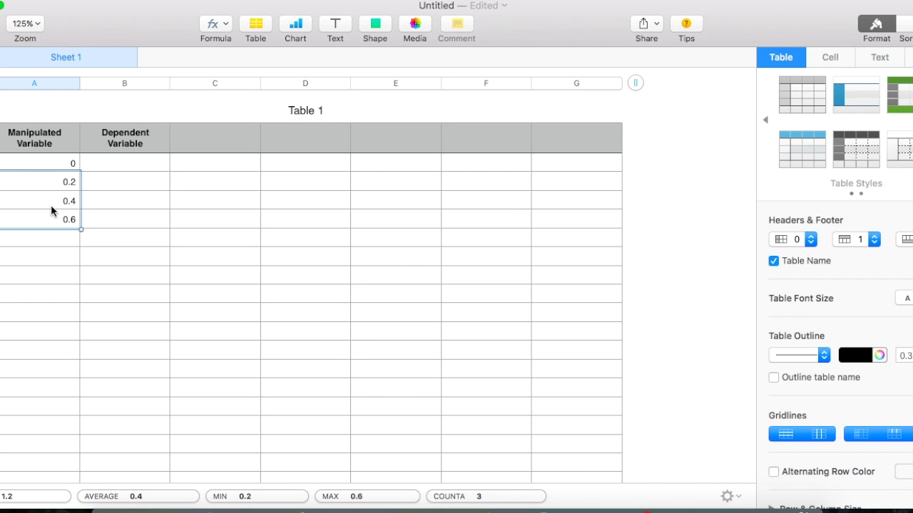
scroll(51, 206, "down", 1)
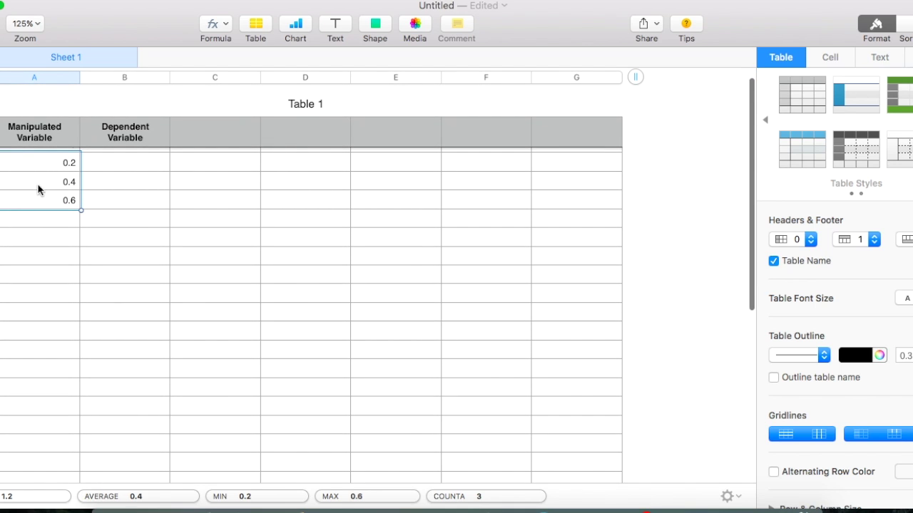
scroll(35, 208, "down", 1)
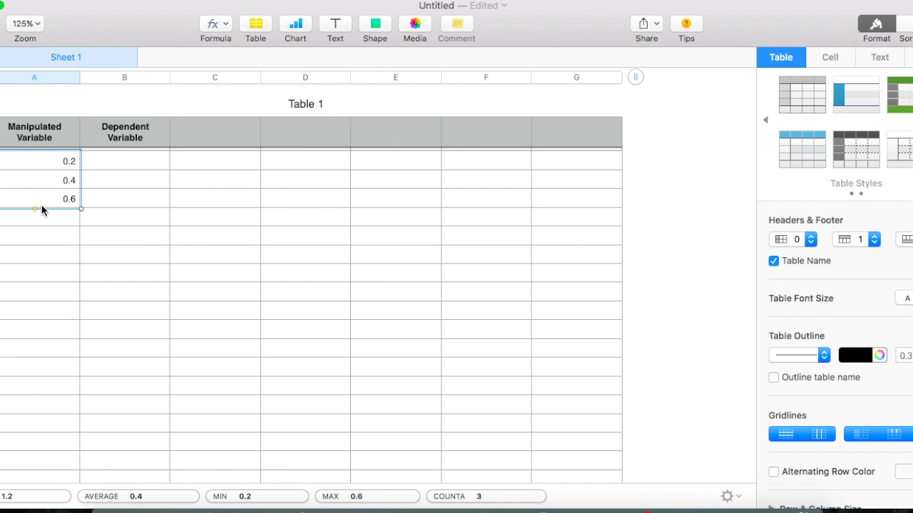
left_click_drag(33, 208, 45, 428)
scroll(22, 297, "down", 2)
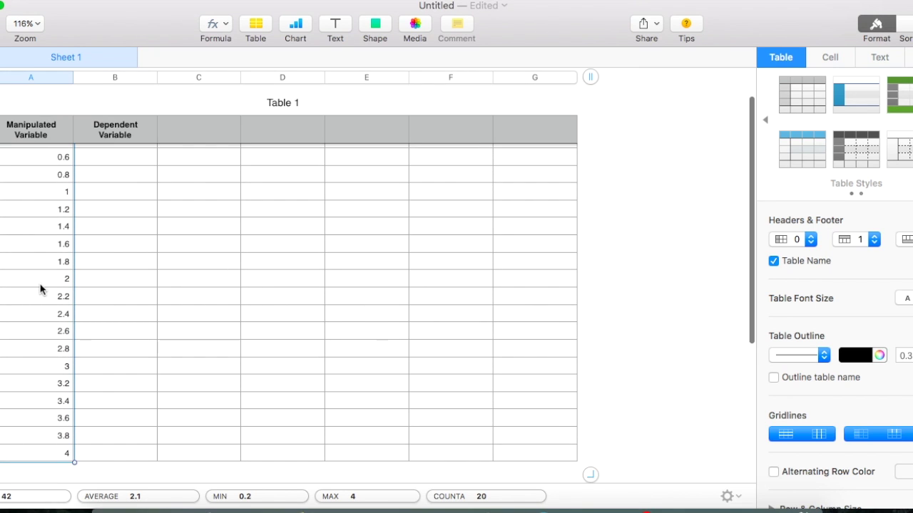
scroll(50, 262, "up", 2)
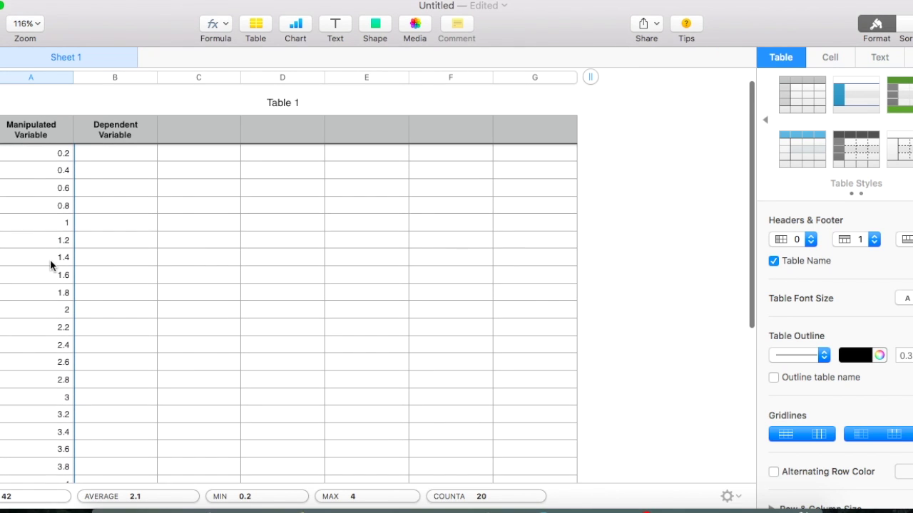
scroll(50, 259, "down", 1)
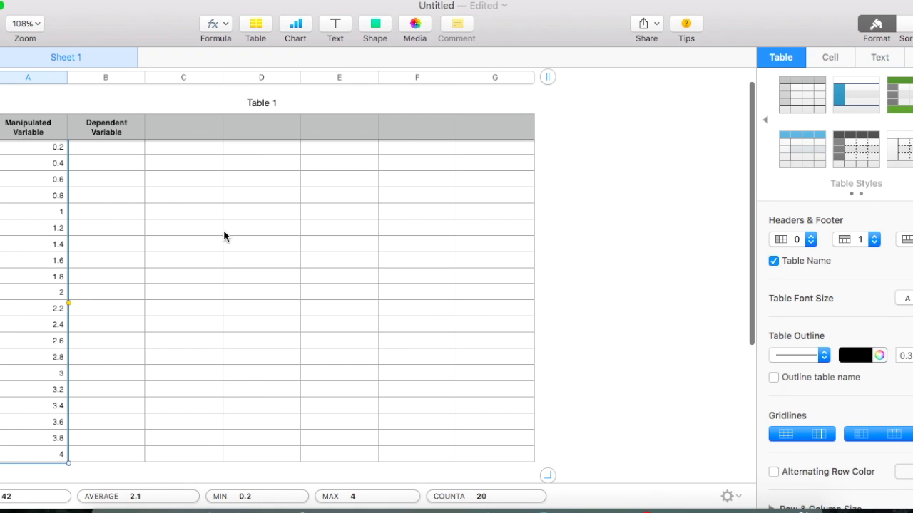
scroll(223, 235, "up", 1)
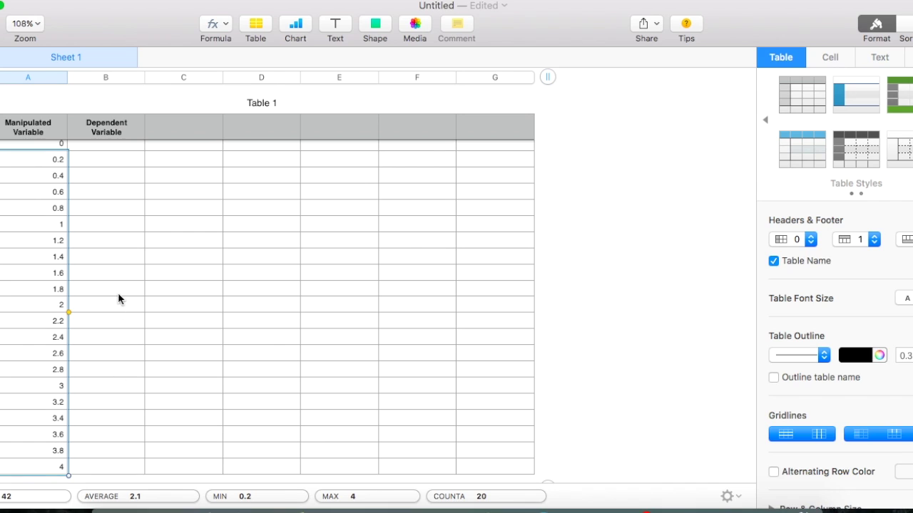
Enter 0 in the first data cell of the Dependent Variable column.
left_click(121, 223)
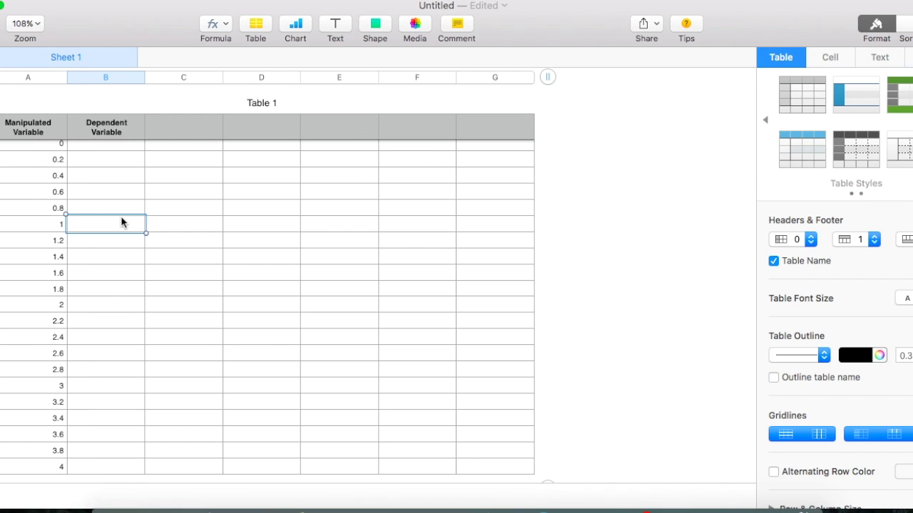
scroll(128, 207, "up", 1)
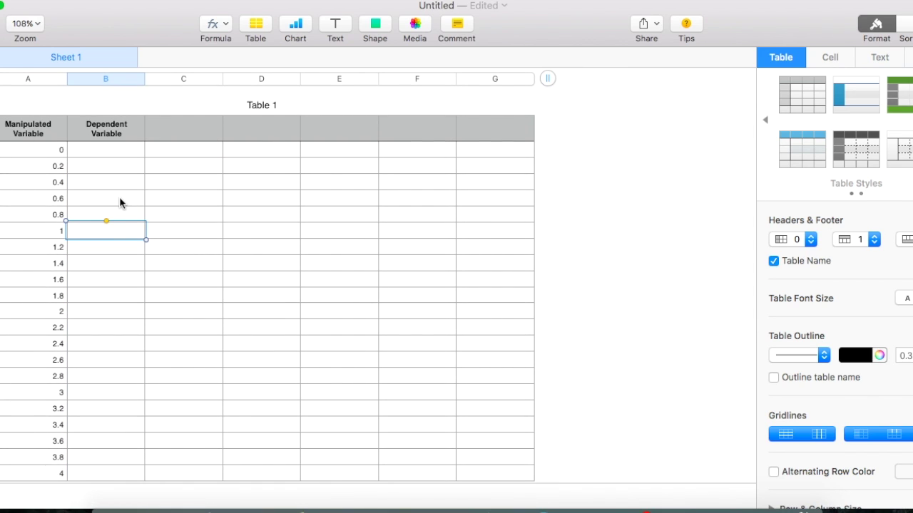
left_click(123, 152)
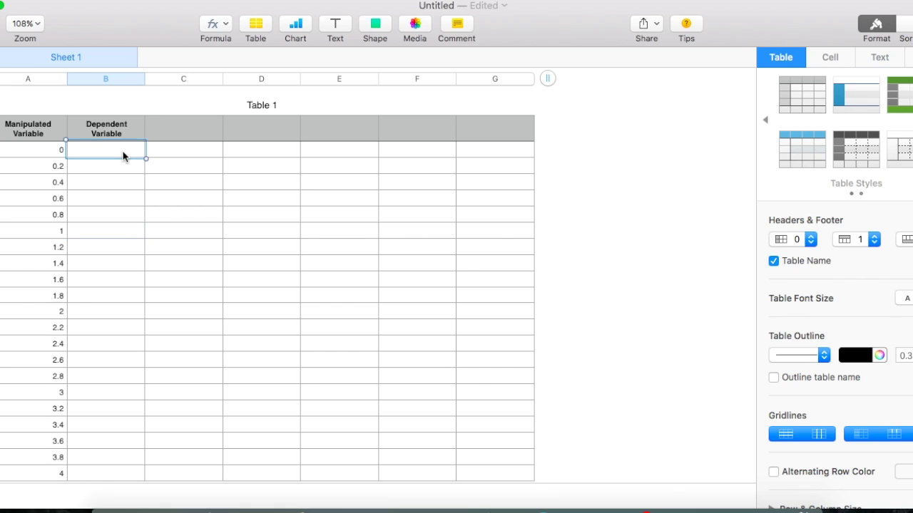
left_click(110, 170)
left_click(116, 147)
type("0")
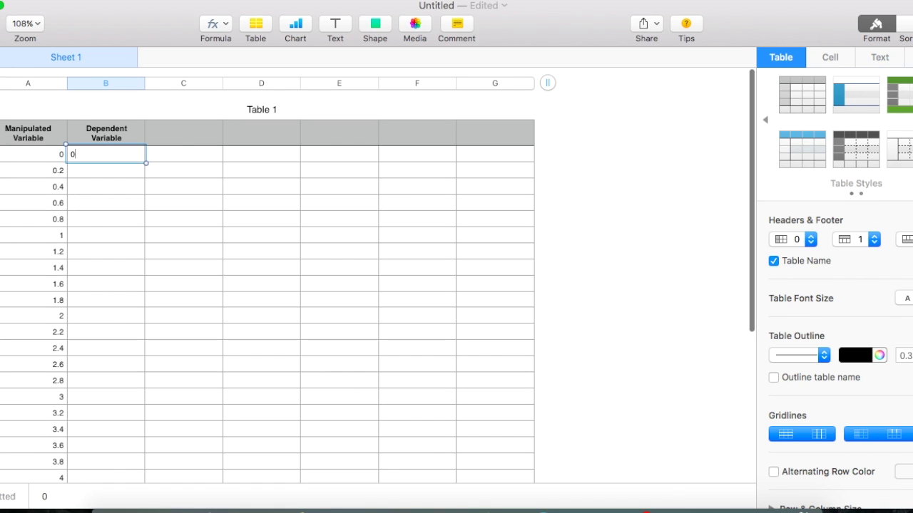
key("Return")
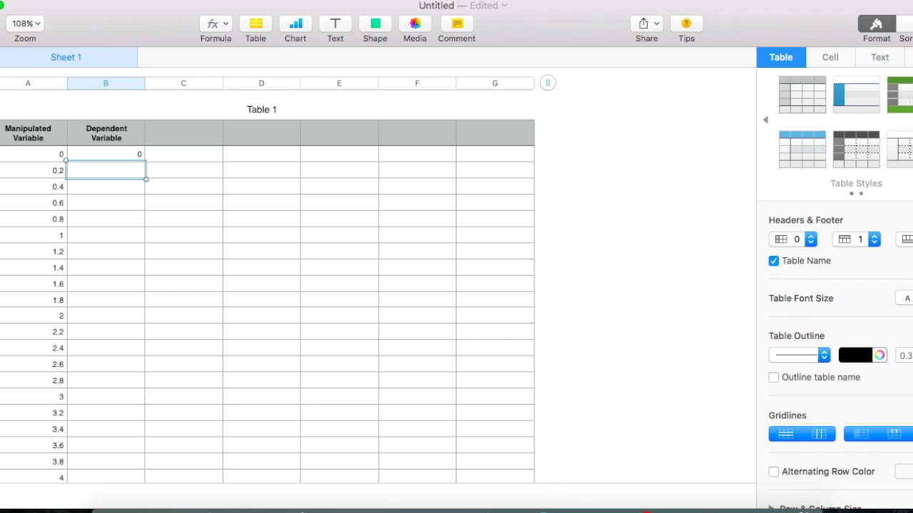
Enter the formula 2×A3 in cell B3 to double the manipulated value of that row.
type("=")
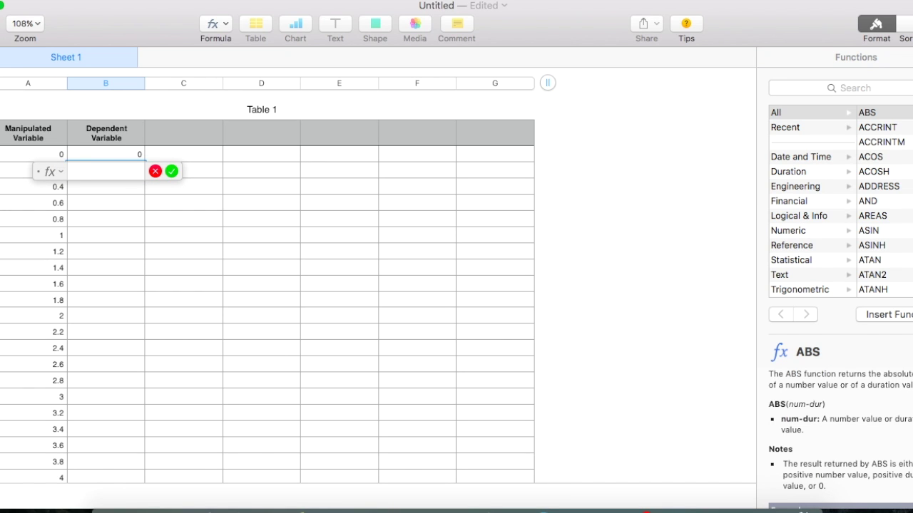
type("2")
type("*")
left_click(20, 171)
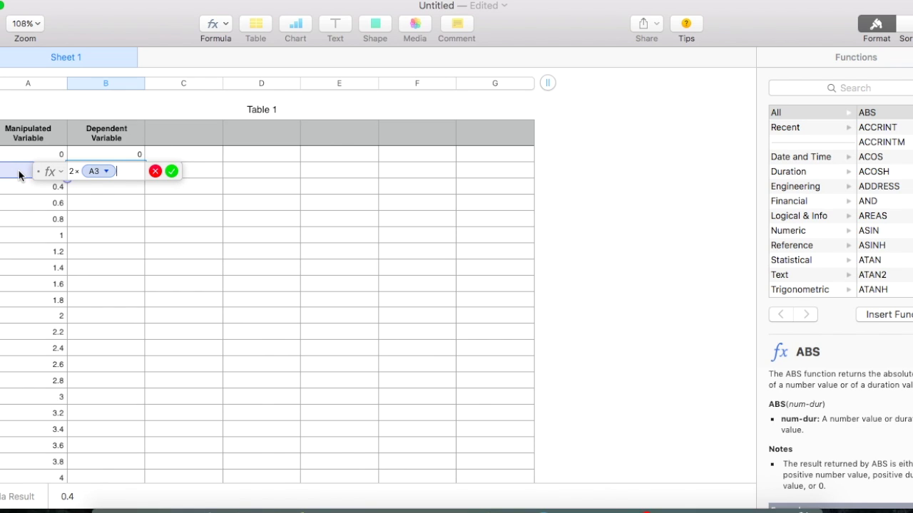
key("Return")
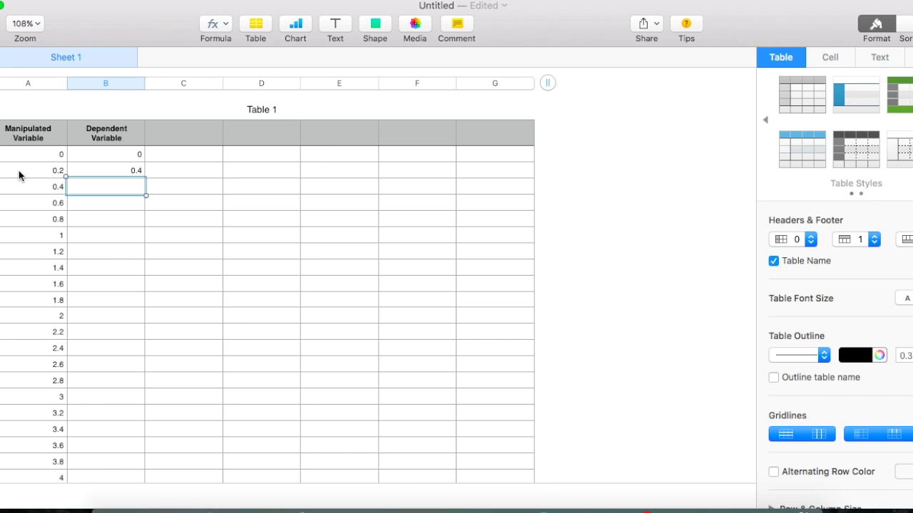
Autofill the formula in B3 down the Dependent Variable column to the last table row.
left_click(99, 174)
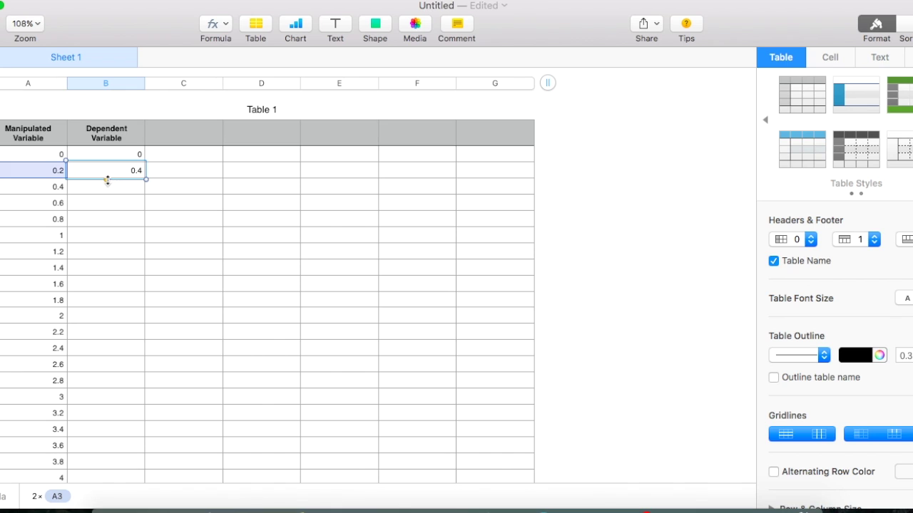
left_click_drag(107, 180, 112, 363)
scroll(96, 320, "up", 5)
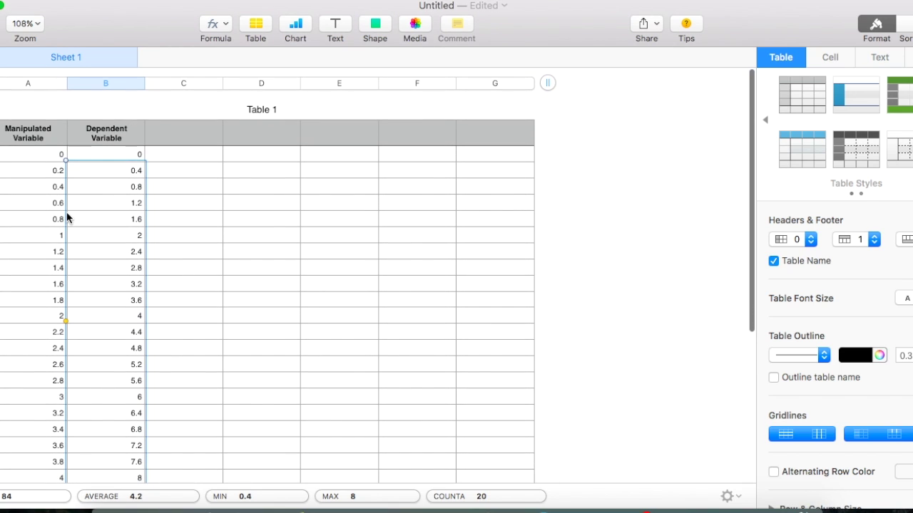
Center the text horizontally in columns A and B.
left_click_drag(34, 91, 79, 87)
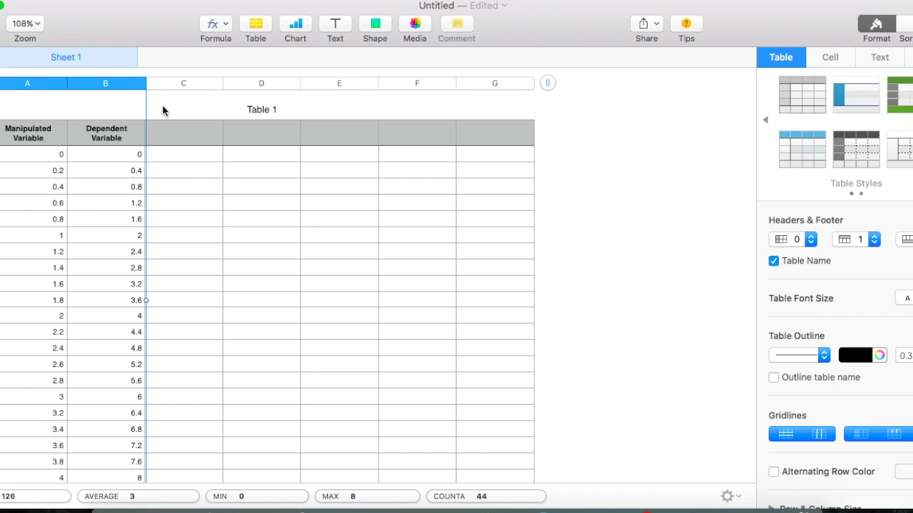
left_click(878, 59)
left_click(822, 325)
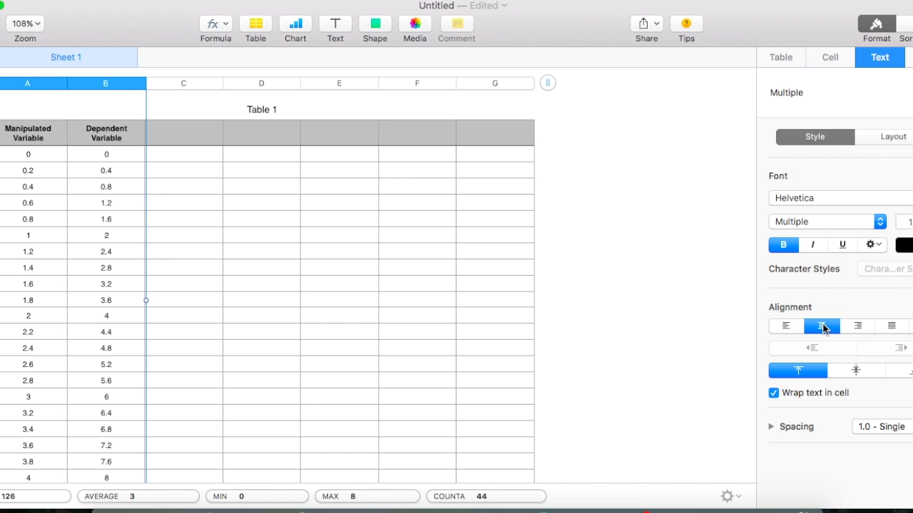
Delete the empty columns D through G from the table.
left_click(251, 133)
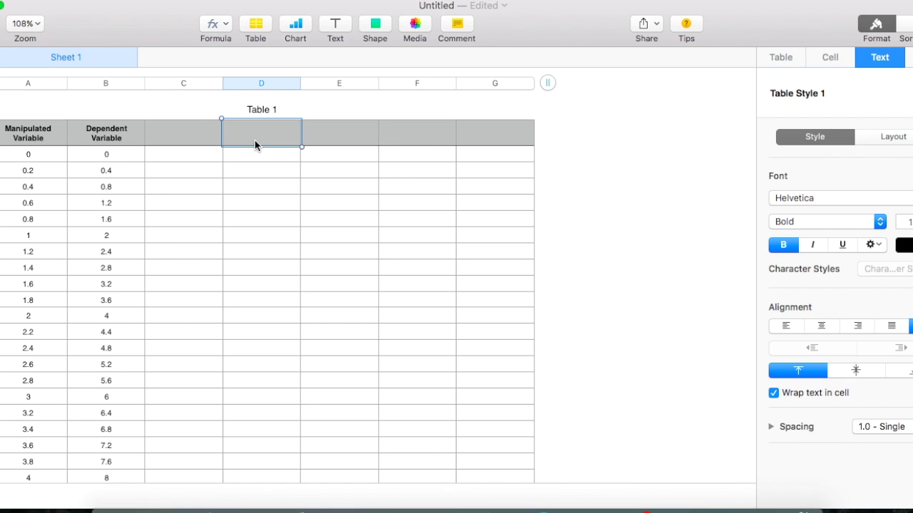
left_click_drag(269, 83, 479, 88)
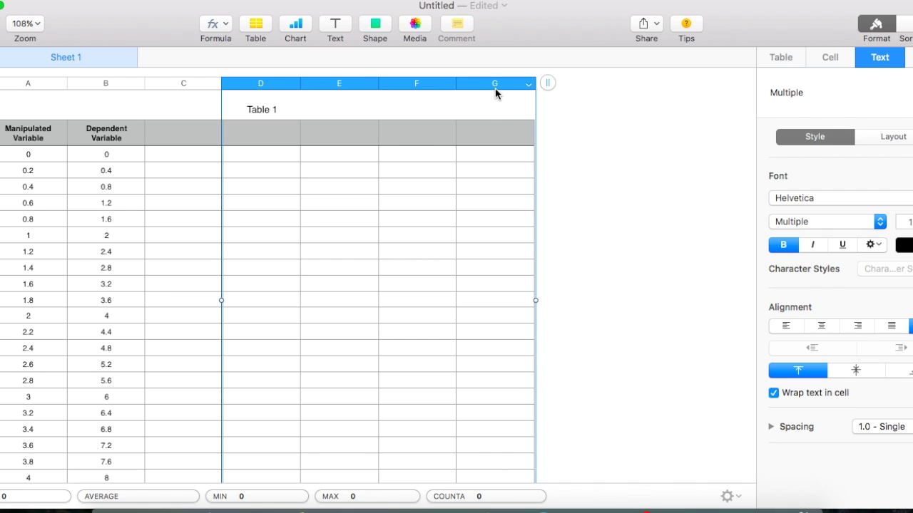
right_click(493, 85)
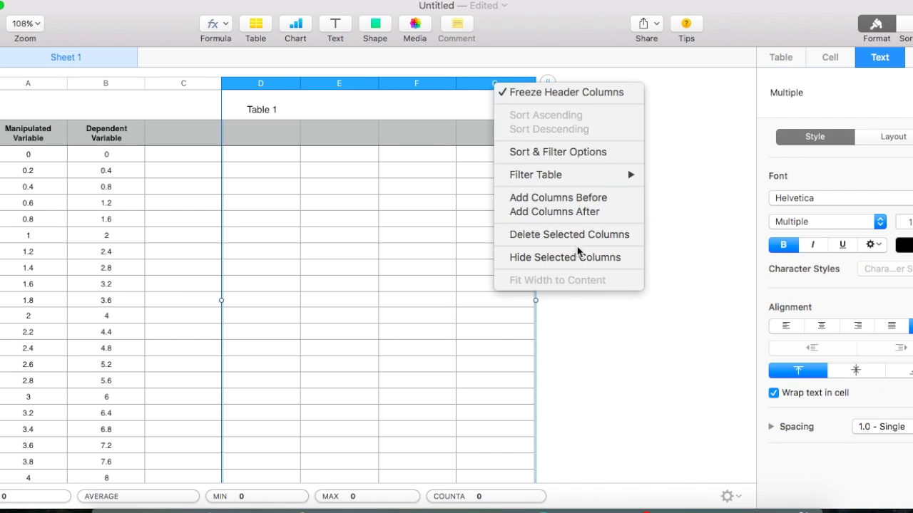
left_click(577, 236)
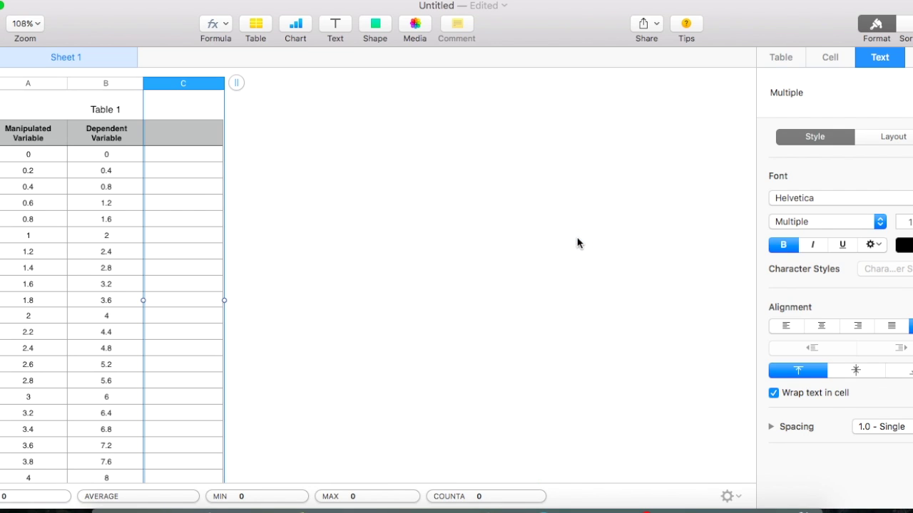
Retitle the table as Relationship between “Quantity A” and “Quantity B”.
left_click(105, 108)
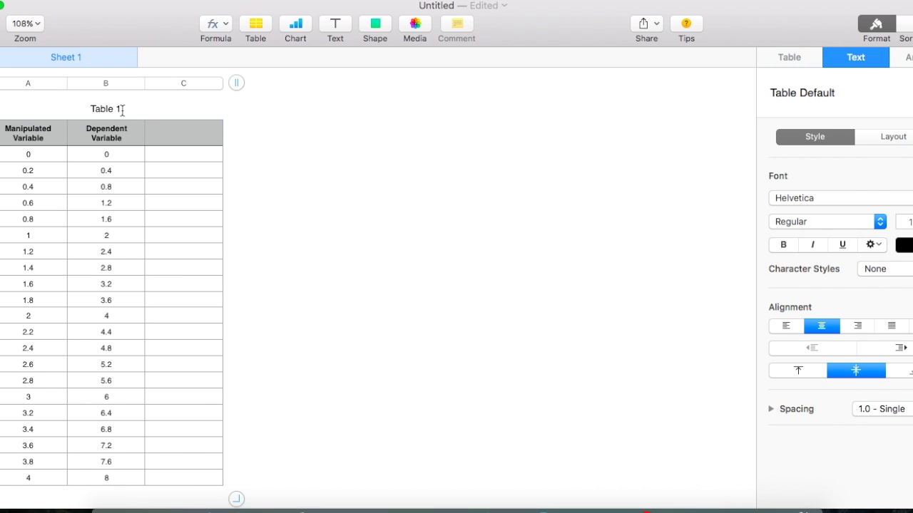
left_click_drag(120, 110, 40, 105)
type("Relationship between")
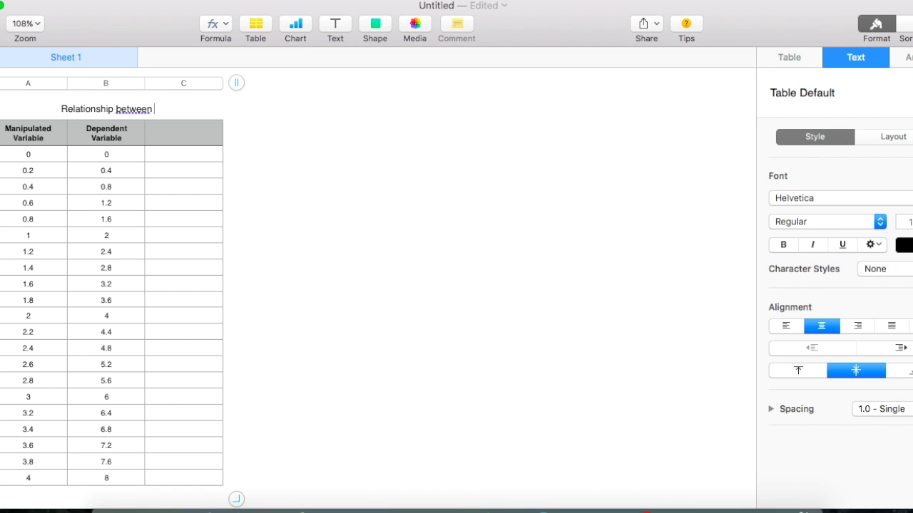
type(" “Quantity")
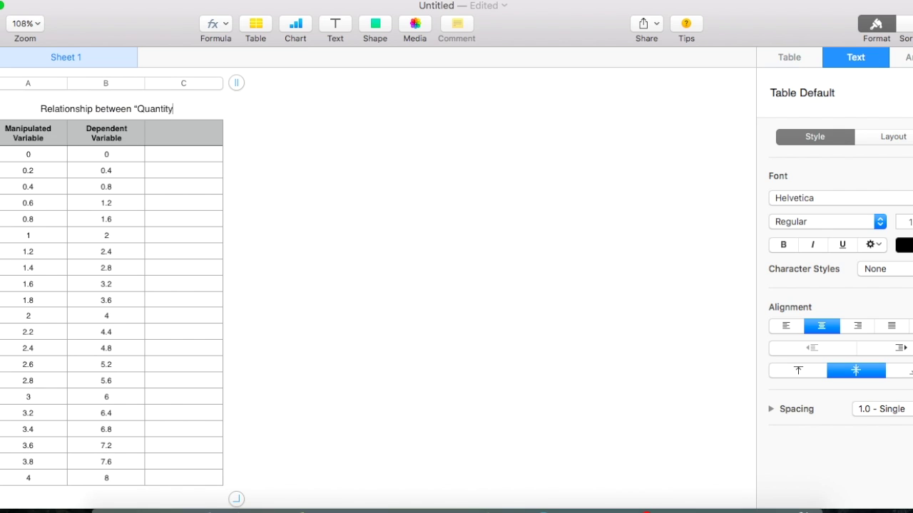
type(" A” a")
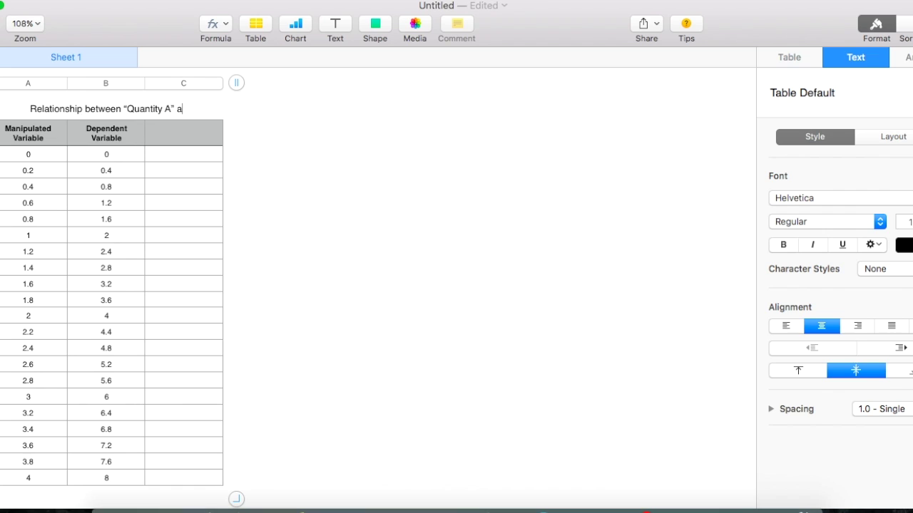
type("nd “Quantity ")
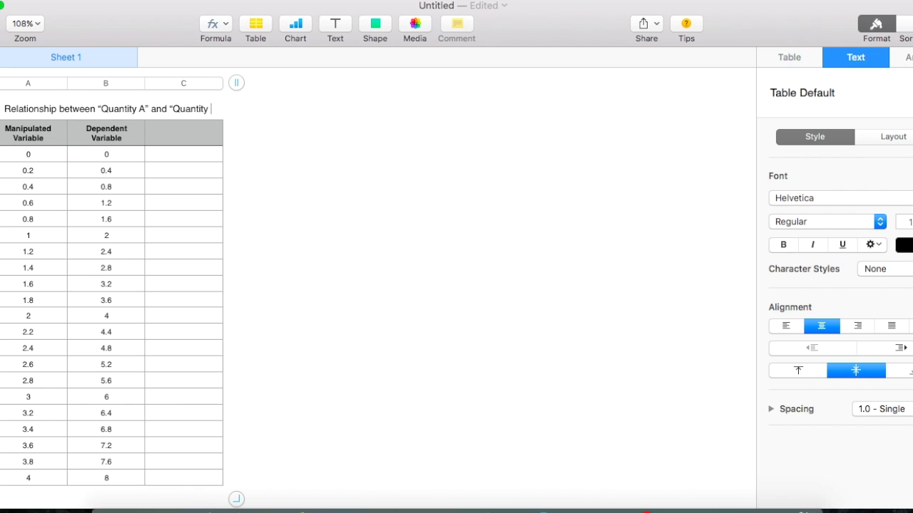
type("B”")
key("Return")
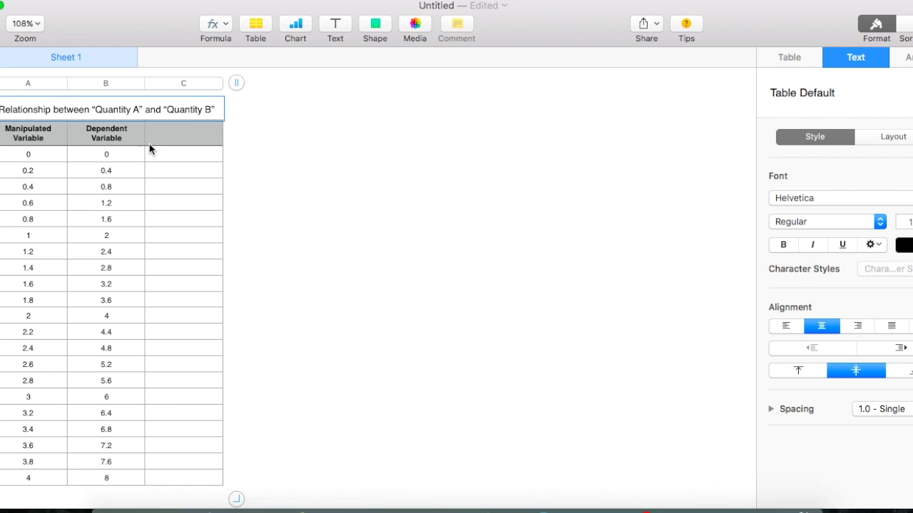
left_click(344, 151)
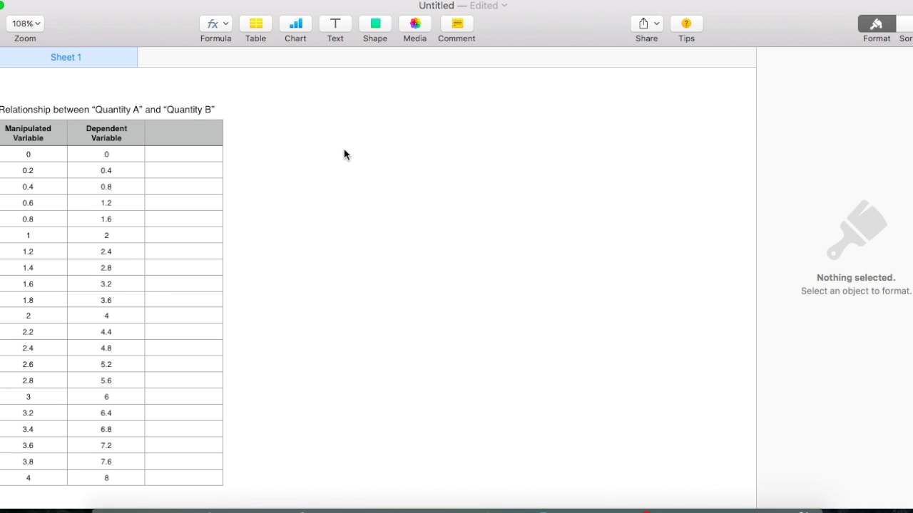
Insert a 2D scatter chart beside the table and start adding data to it.
left_click(299, 28)
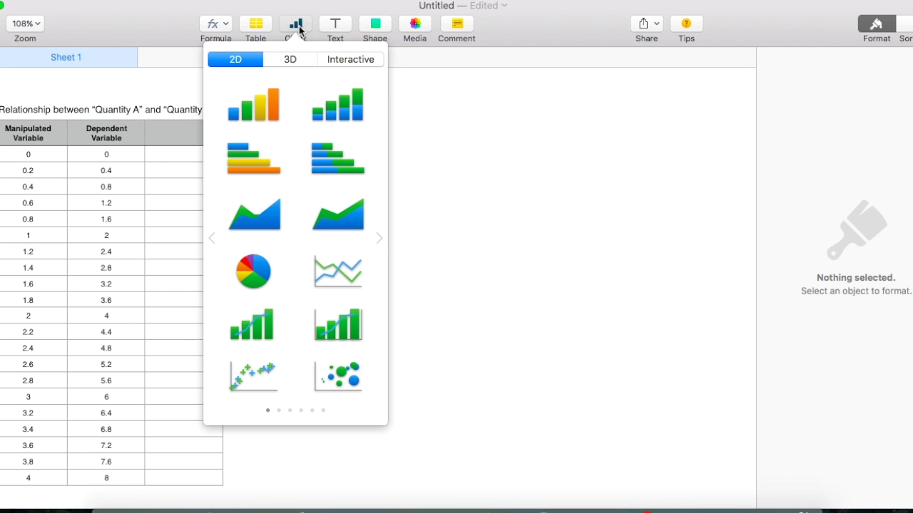
left_click(251, 383)
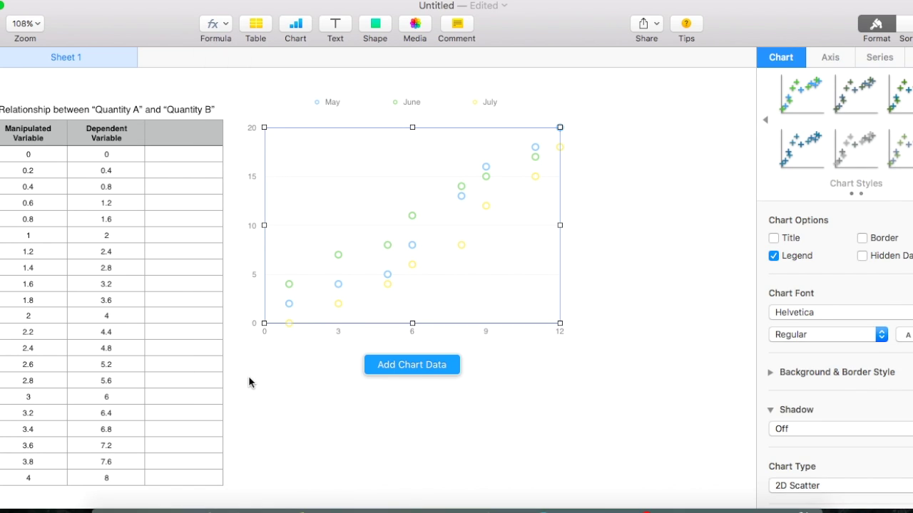
left_click(399, 365)
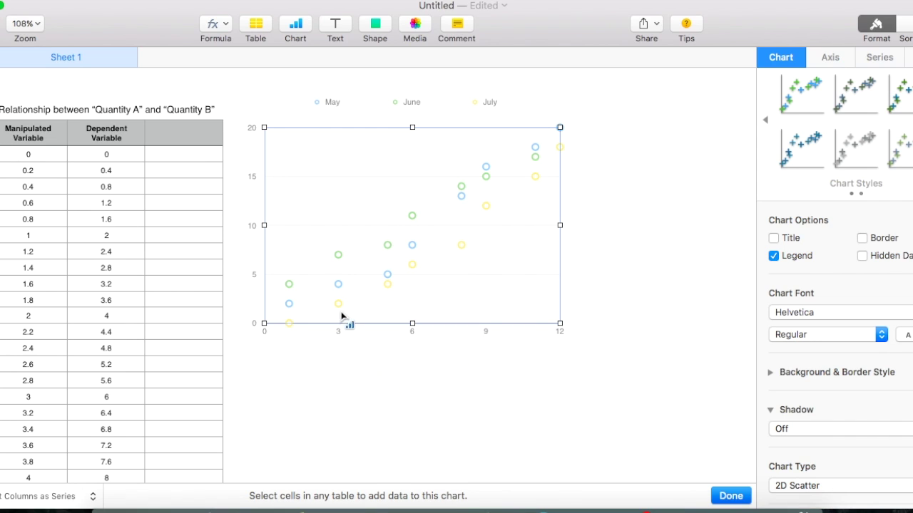
Plot Dependent Variable as Y against Manipulated Variable as X, covering the rows with manipulated values 0.2 through 4.
left_click(30, 176)
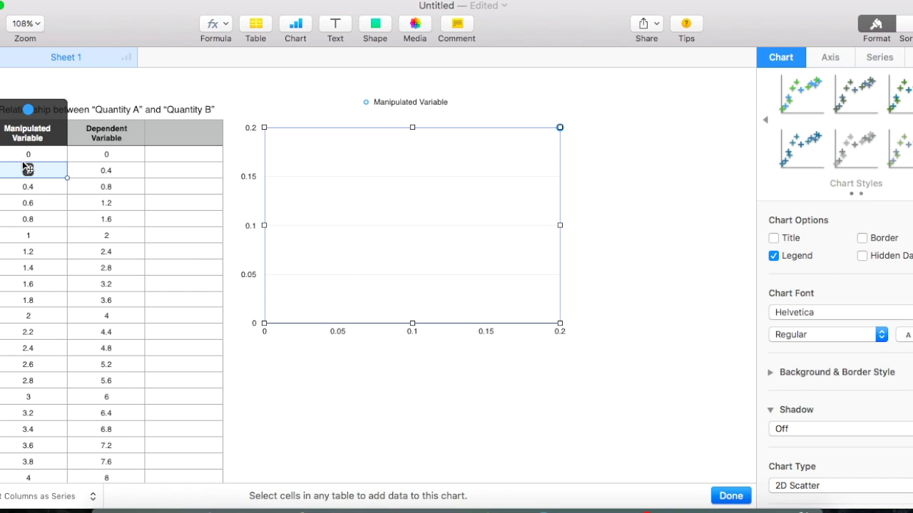
left_click(104, 173)
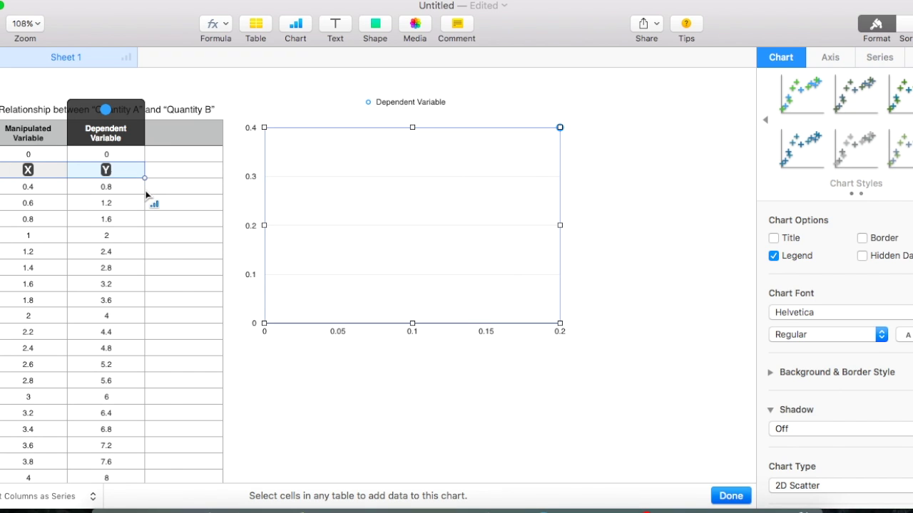
left_click_drag(147, 178, 145, 418)
scroll(160, 186, "up", 2)
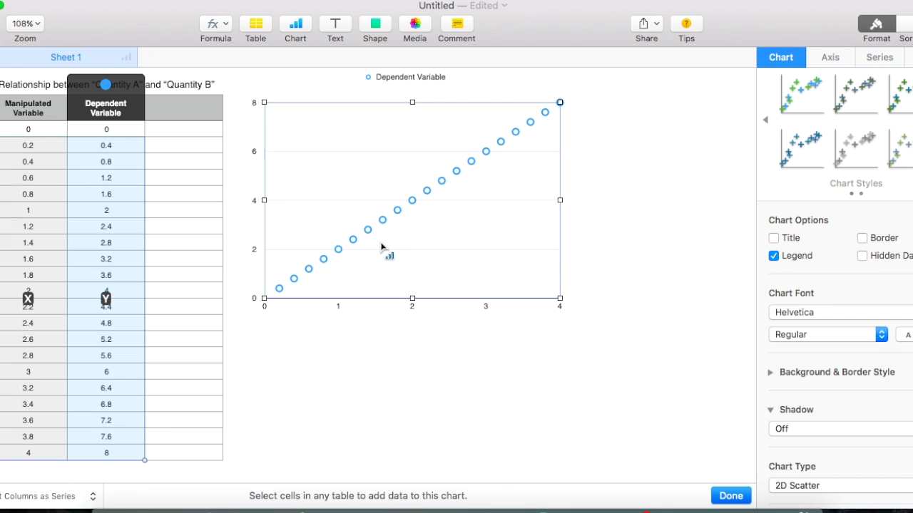
left_click(731, 497)
left_click(527, 312)
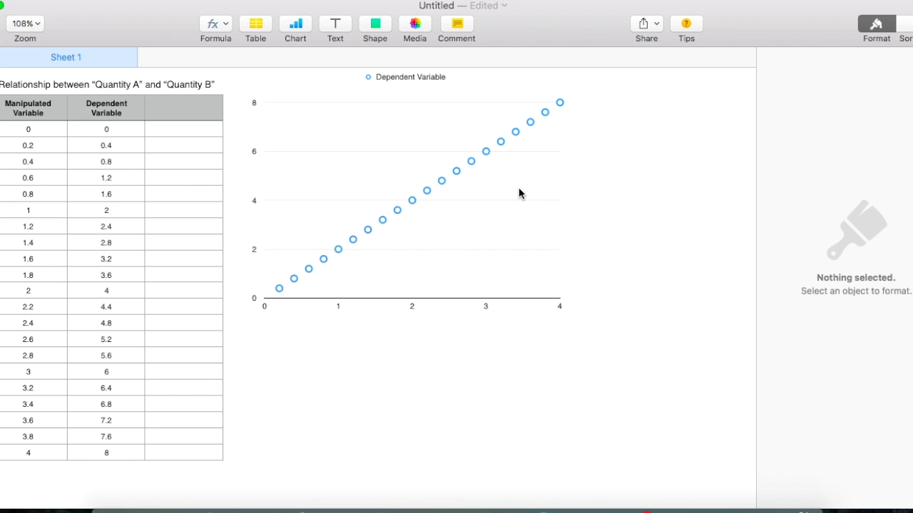
Show the axis name on the chart's X axis and rename it Quantity A.
scroll(521, 192, "up", 2)
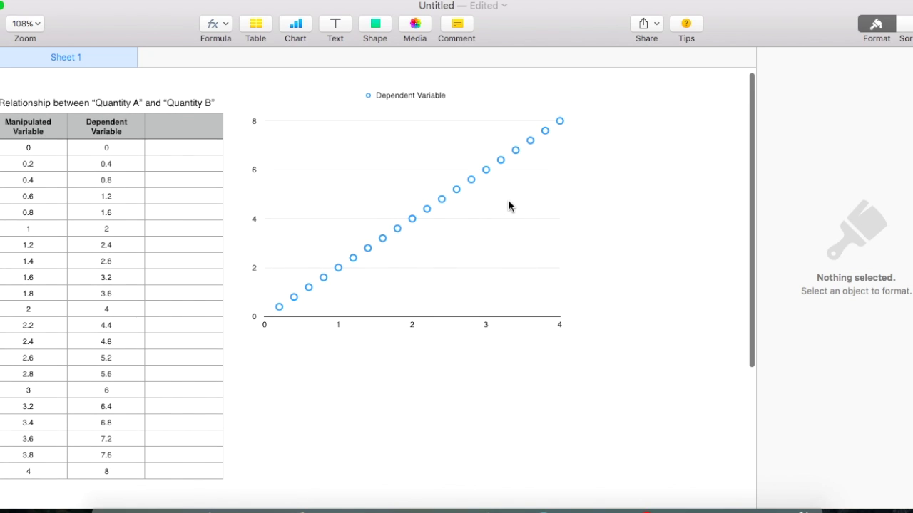
left_click(509, 206)
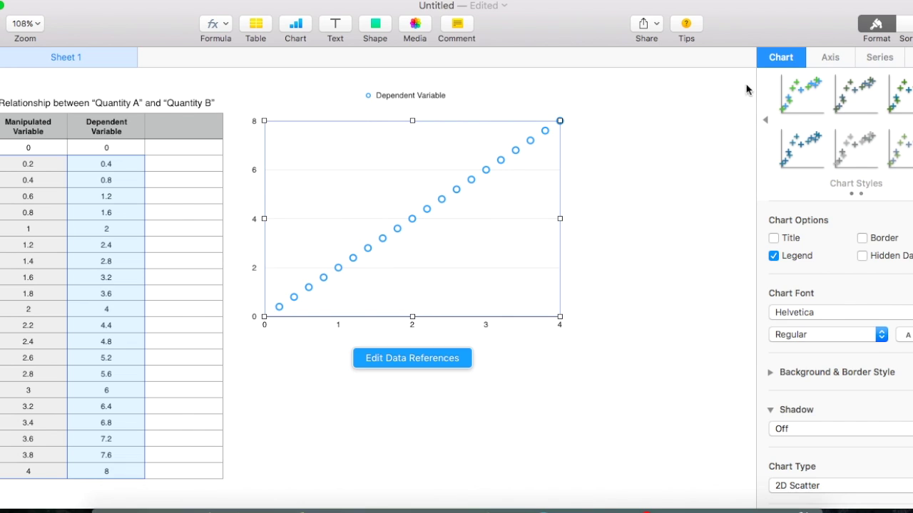
left_click(835, 61)
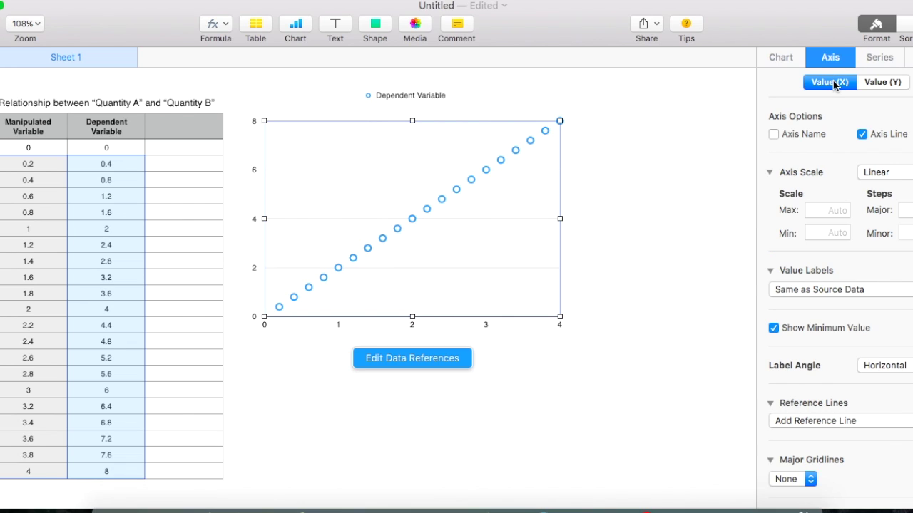
left_click(774, 134)
double_click(420, 340)
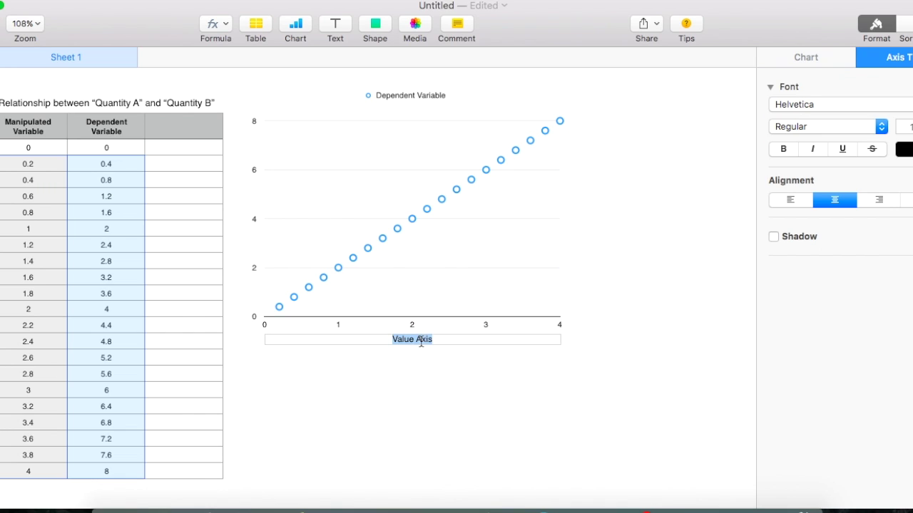
type("Quantity A")
left_click(507, 401)
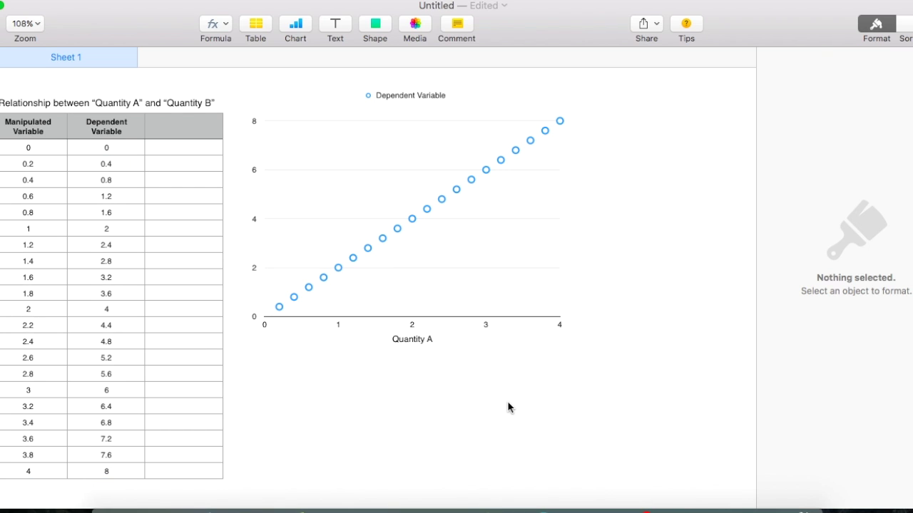
Set the tick marks of the chart's X axis to Centered.
left_click(543, 272)
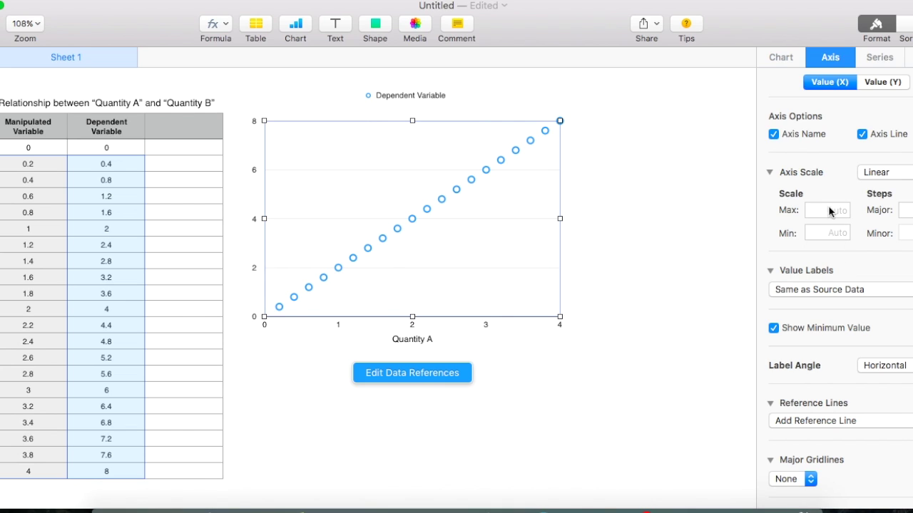
scroll(855, 269, "down", 5)
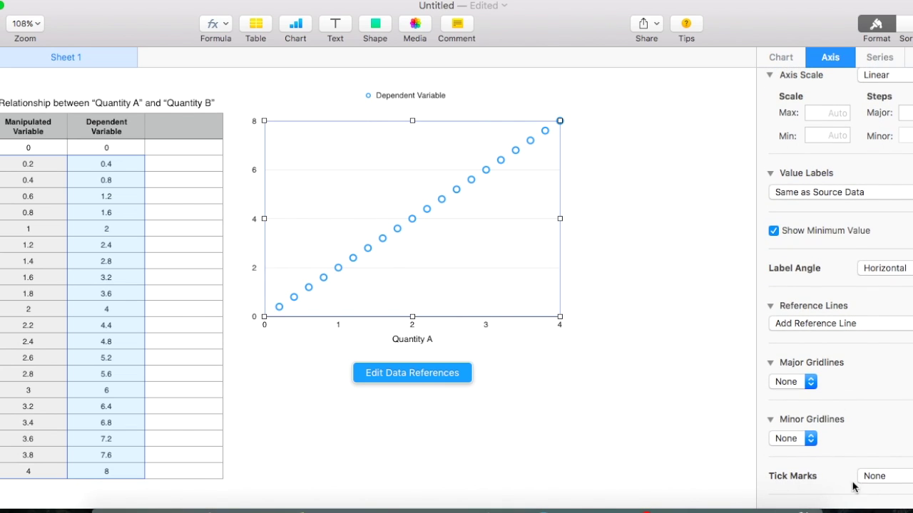
left_click(877, 476)
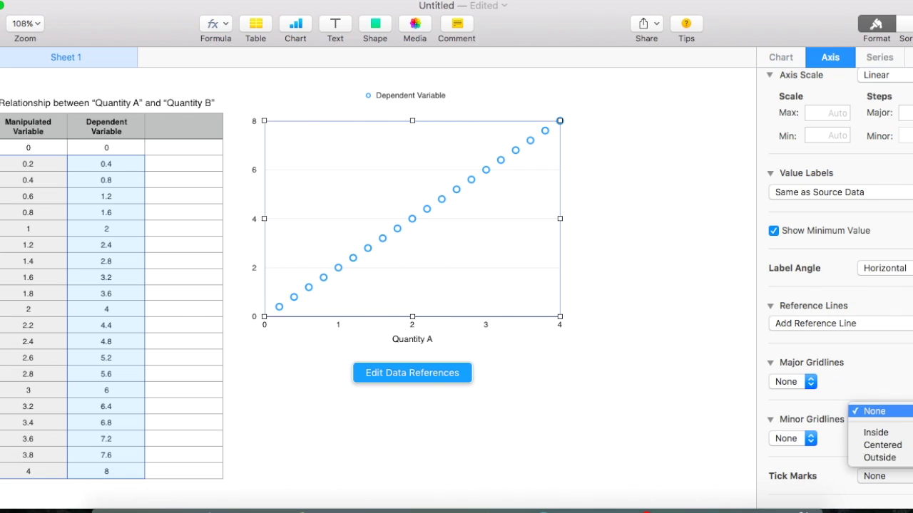
left_click(909, 445)
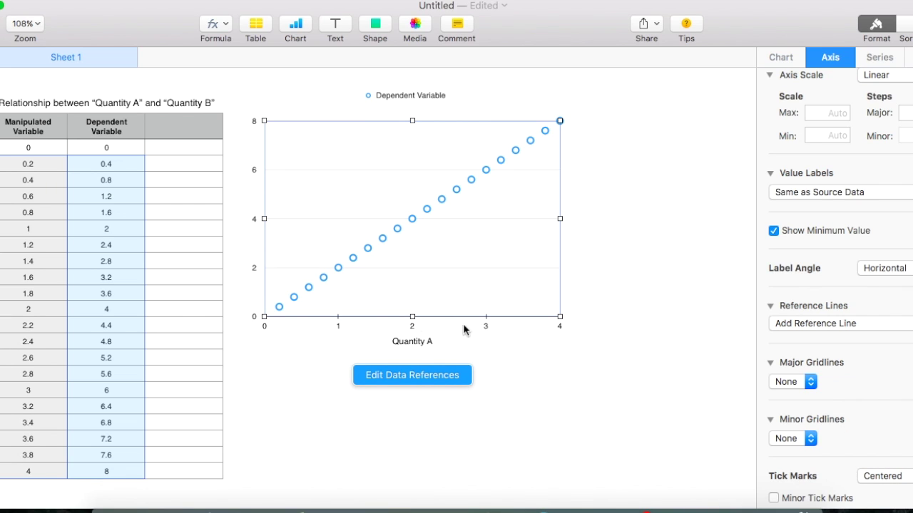
Turn on the axis name and the axis line for the chart's Y axis.
scroll(492, 308, "up", 1)
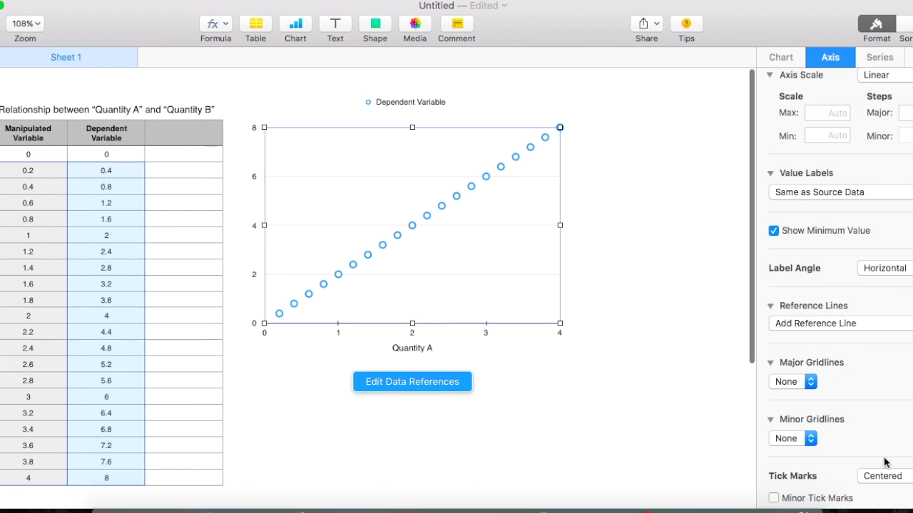
scroll(823, 201, "up", 3)
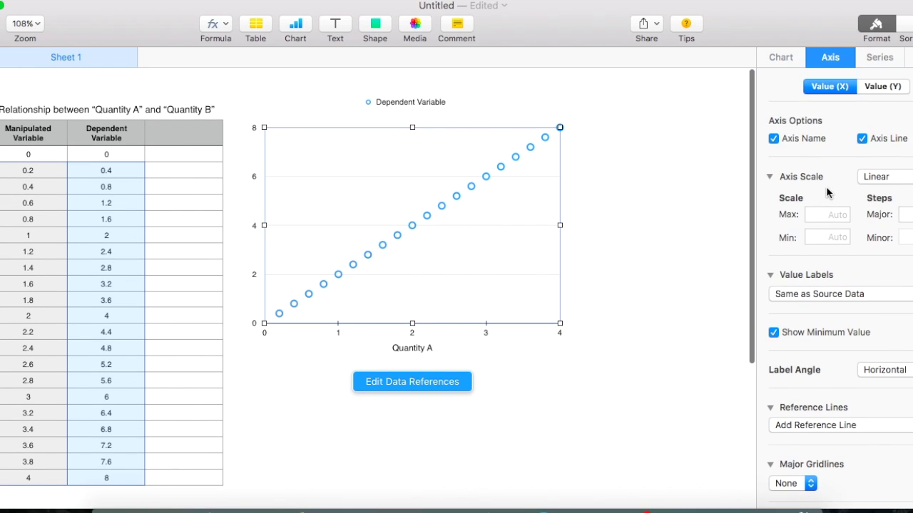
left_click(890, 82)
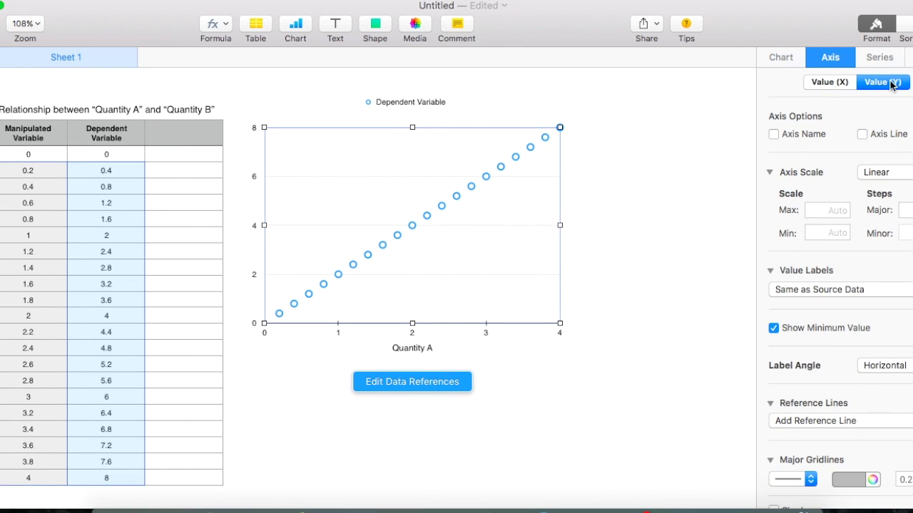
scroll(872, 394, "down", 3)
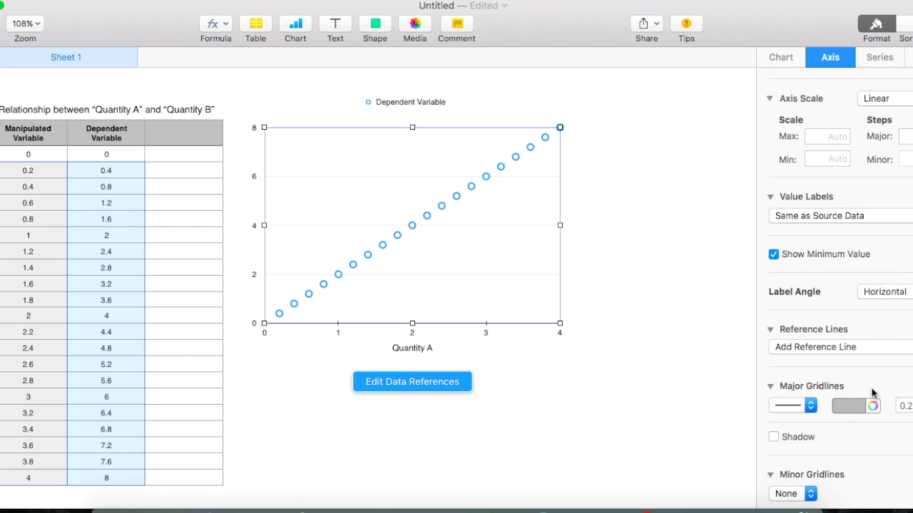
scroll(871, 393, "up", 3)
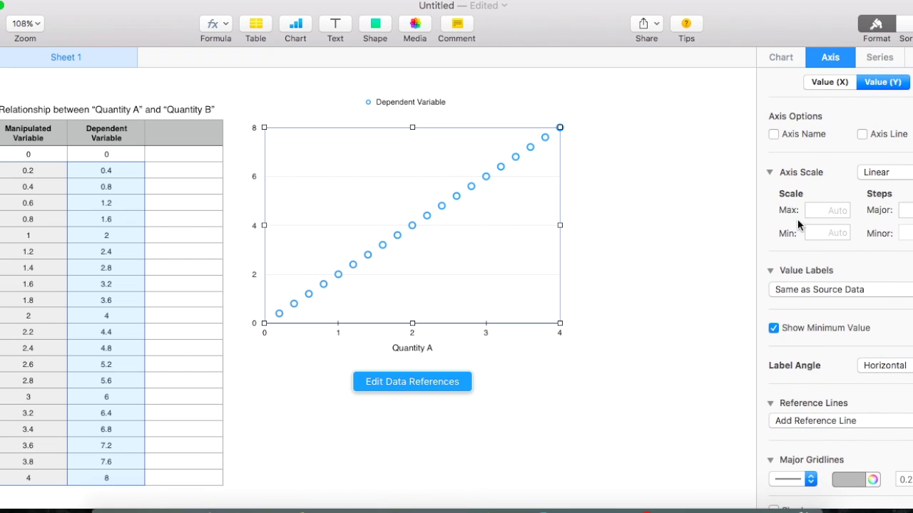
left_click(774, 135)
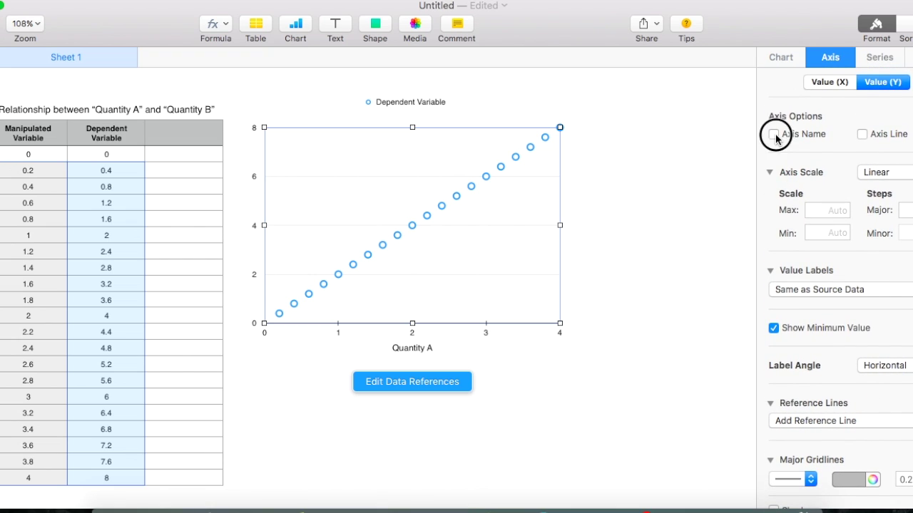
left_click(862, 136)
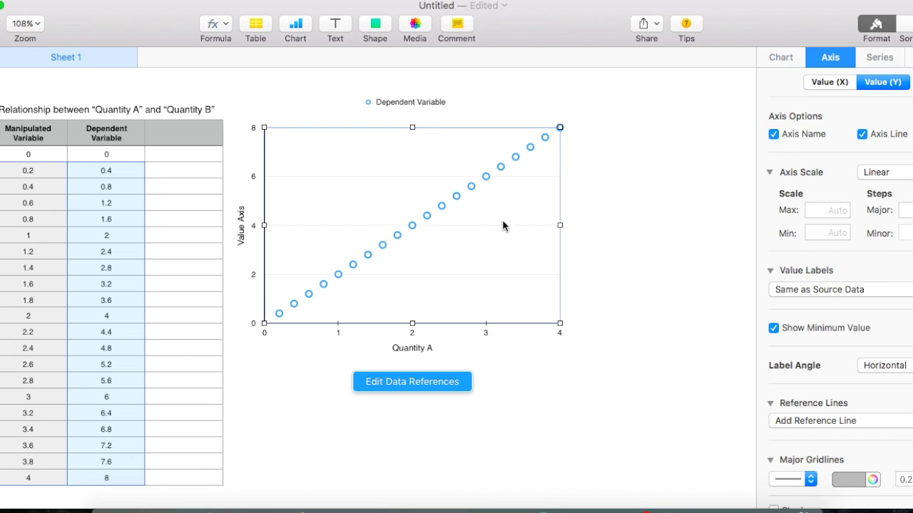
Rename the chart's Y axis title as Quantity B.
double_click(241, 224)
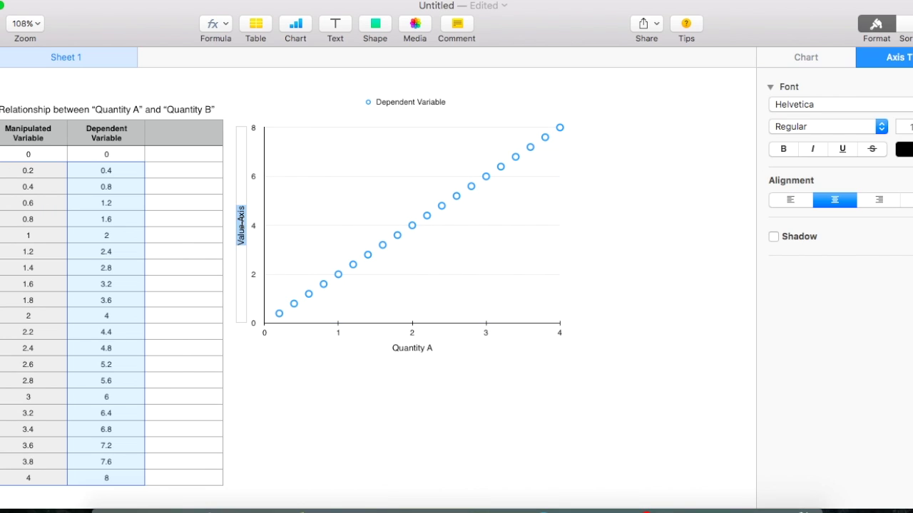
type("Quantity B")
key("Escape")
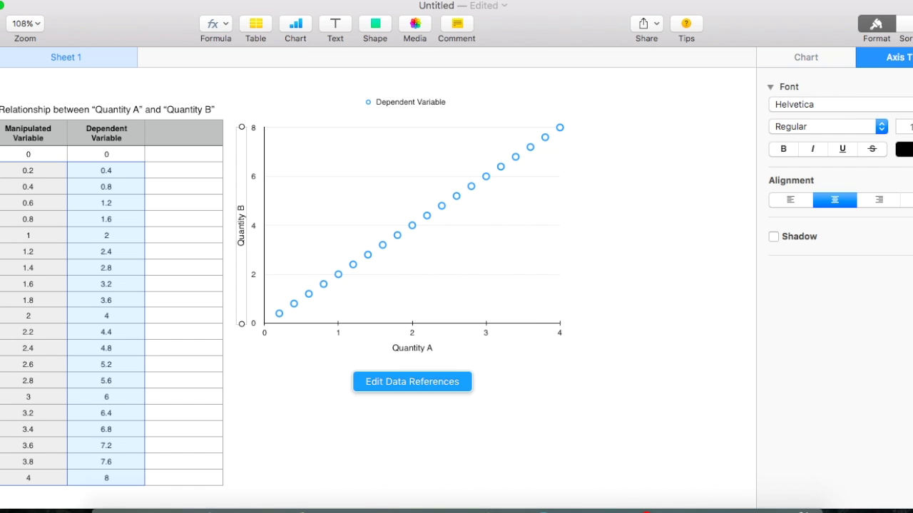
Change the data symbols of the chart's Dependent Variable series to the X-shaped marker.
left_click(520, 270)
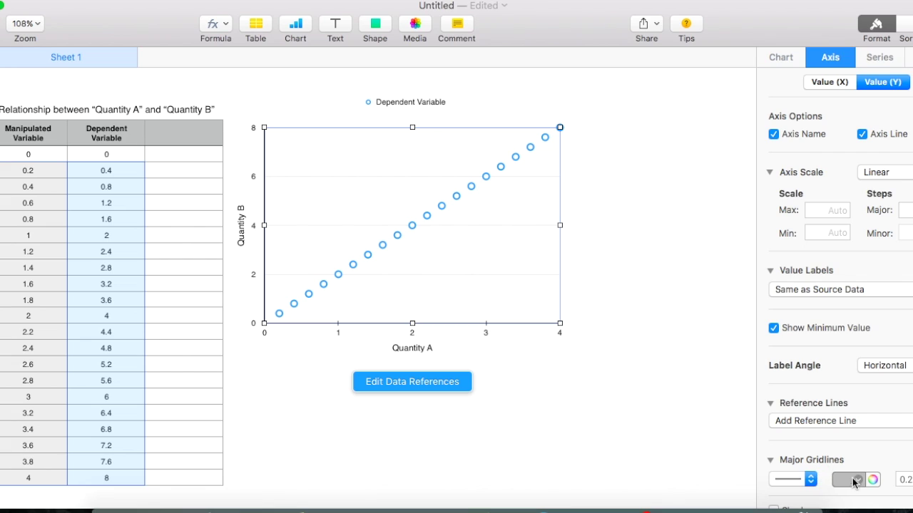
left_click(881, 59)
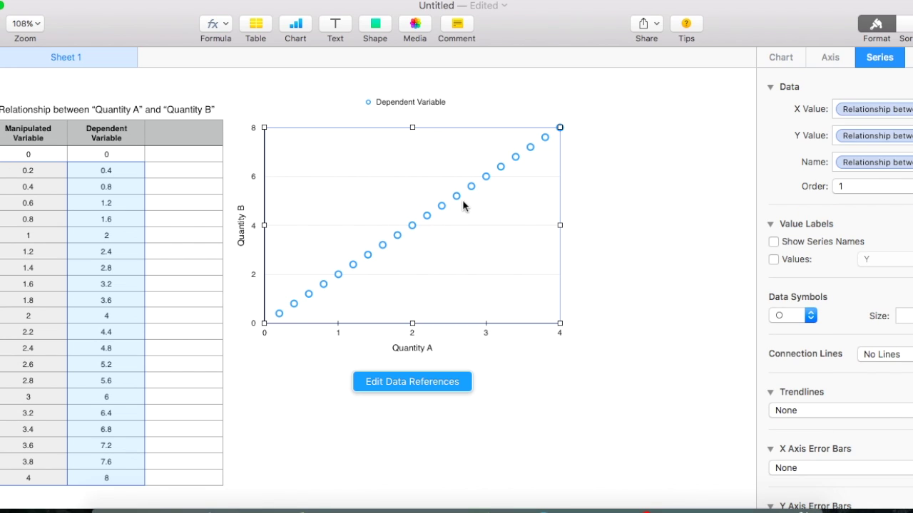
left_click(811, 317)
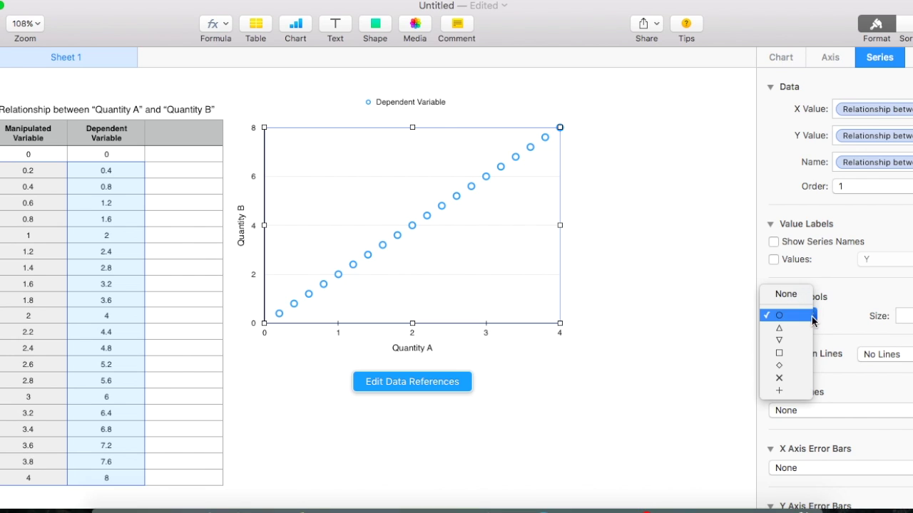
left_click(780, 378)
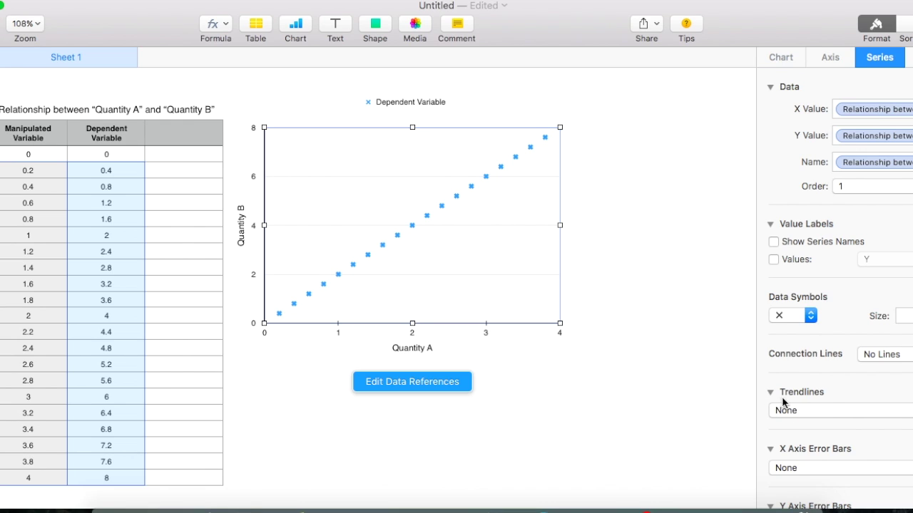
Add a linear trendline to the data series and show its equation and R² value on the chart.
left_click(838, 415)
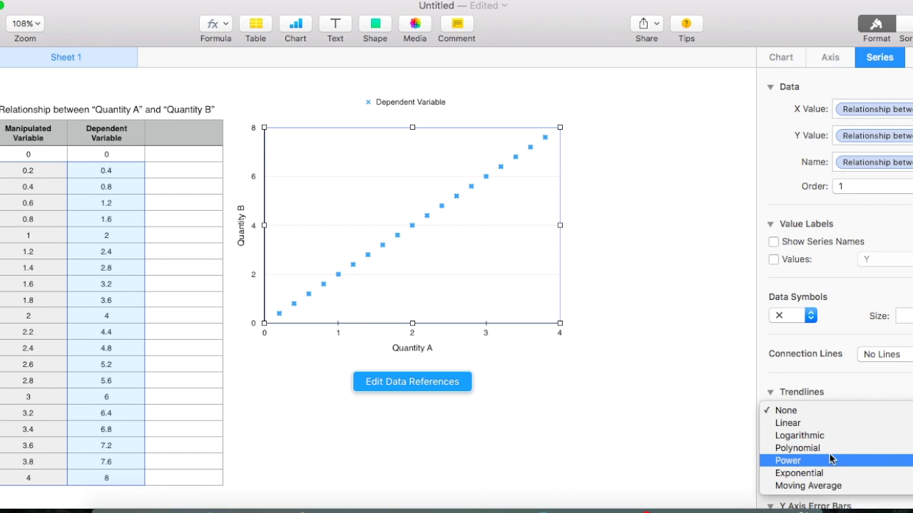
left_click(832, 424)
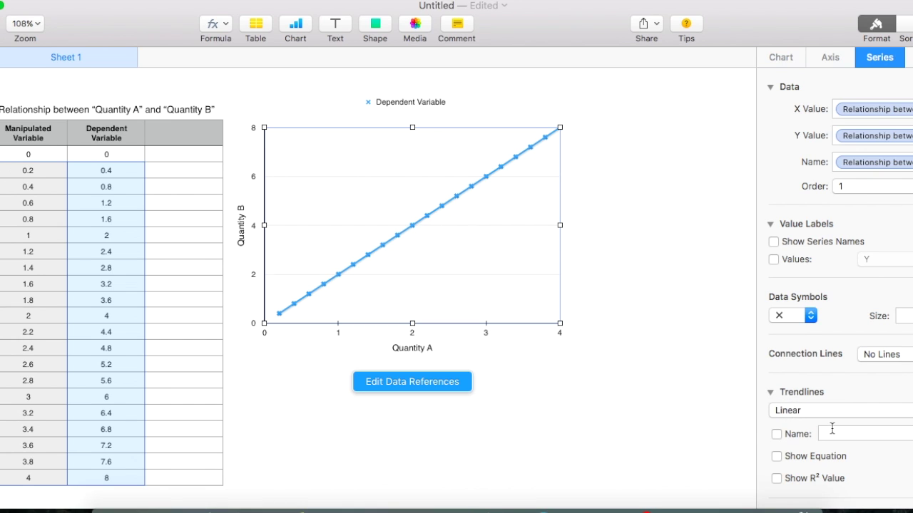
scroll(820, 413, "down", 5)
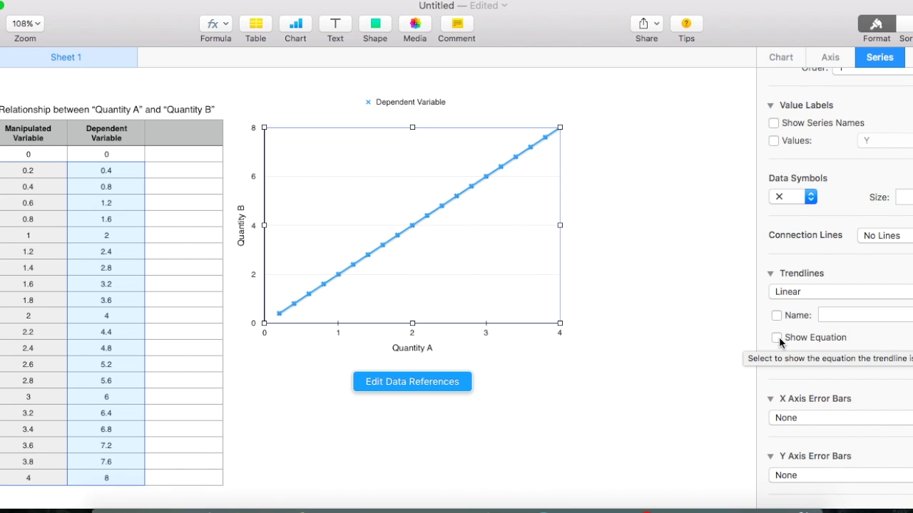
left_click(777, 338)
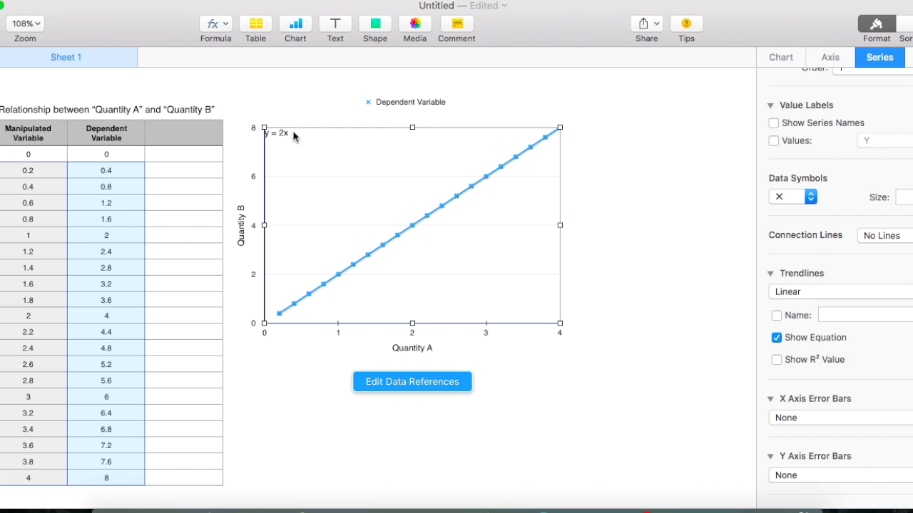
left_click(816, 362)
scroll(838, 236, "up", 3)
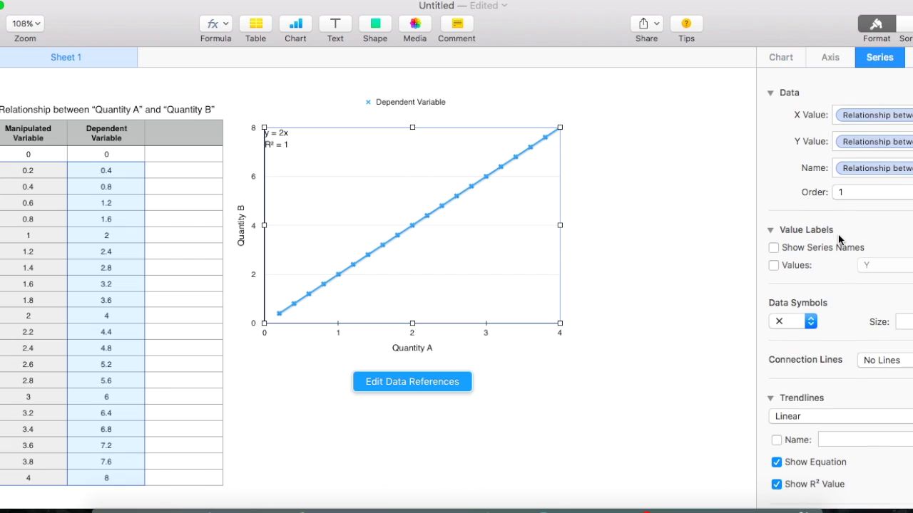
Recolor the chart's trendline stroke Black and set its width to 0.7.
left_click(298, 311)
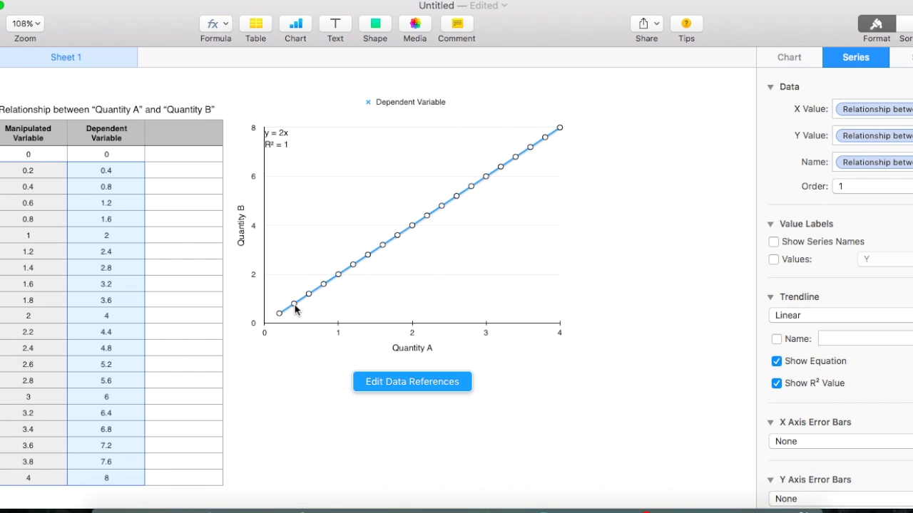
left_click(395, 301)
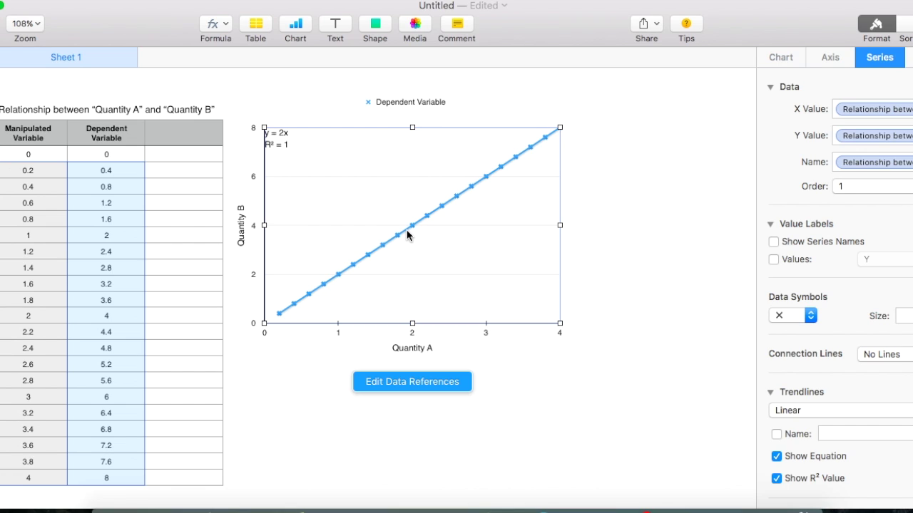
left_click(407, 236)
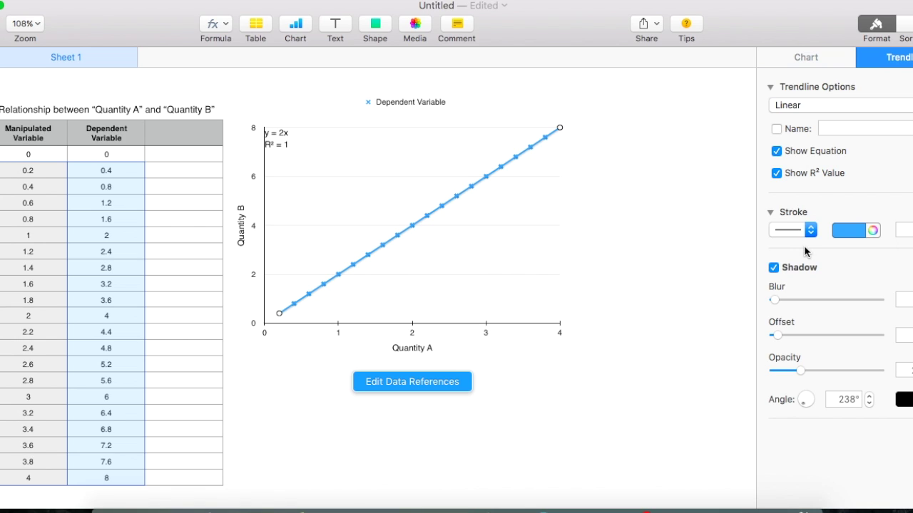
left_click(873, 230)
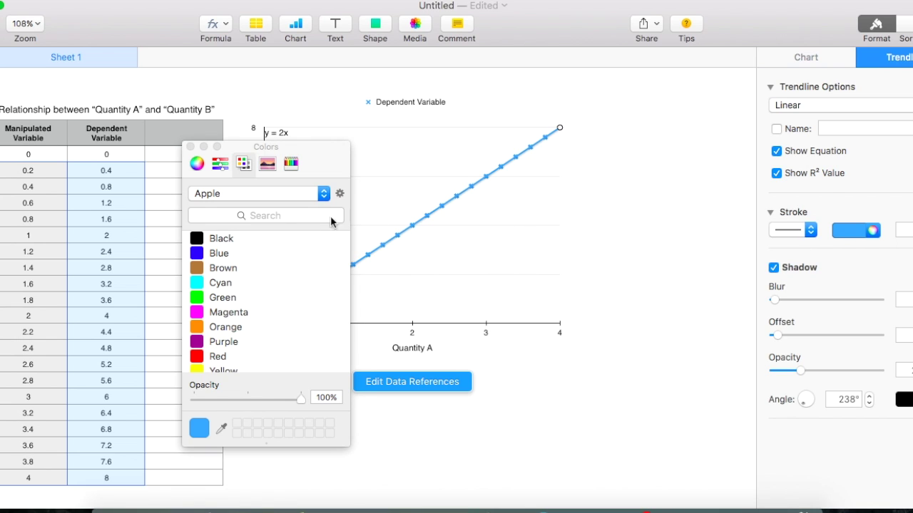
left_click(203, 241)
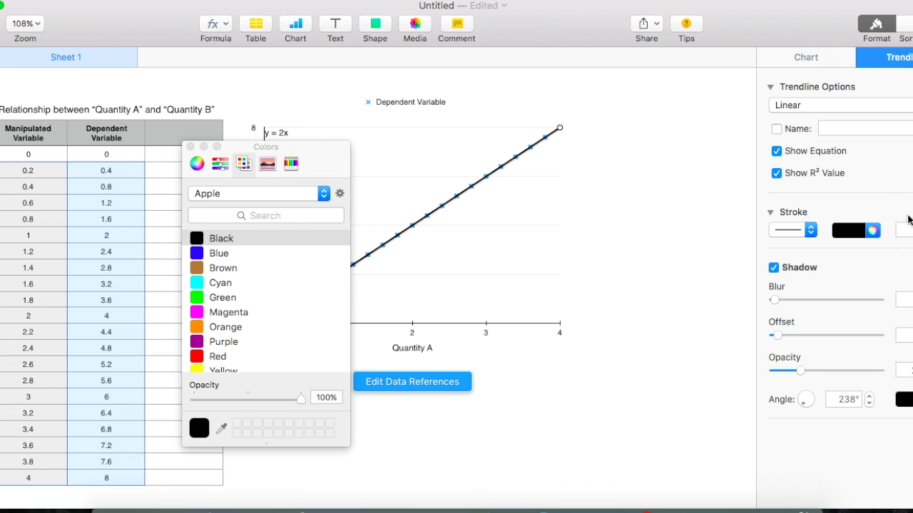
left_click(191, 146)
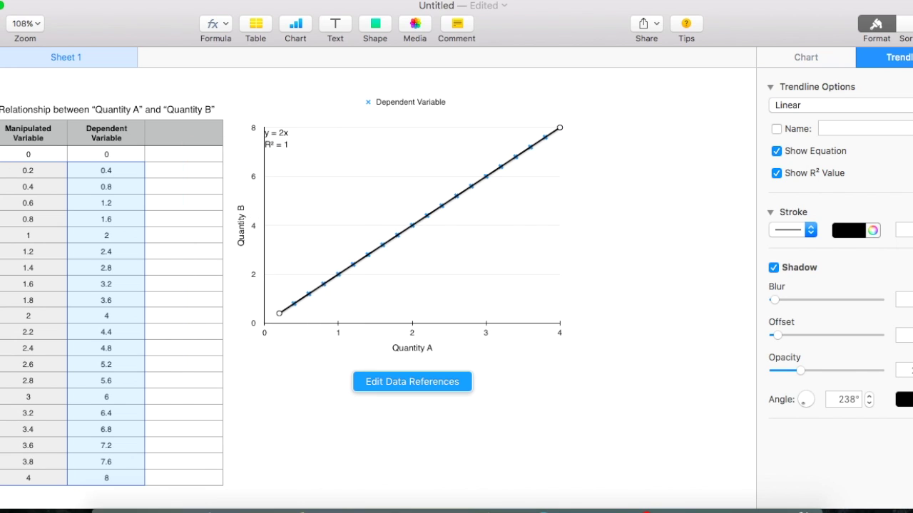
type("0.7")
key("Return")
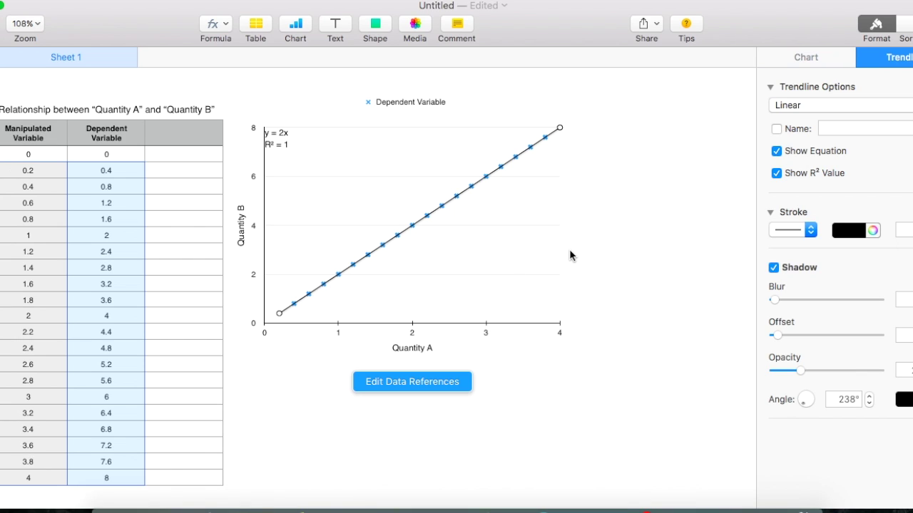
Select the whole scatter chart and open its series' X value data reference for editing.
left_click(539, 238)
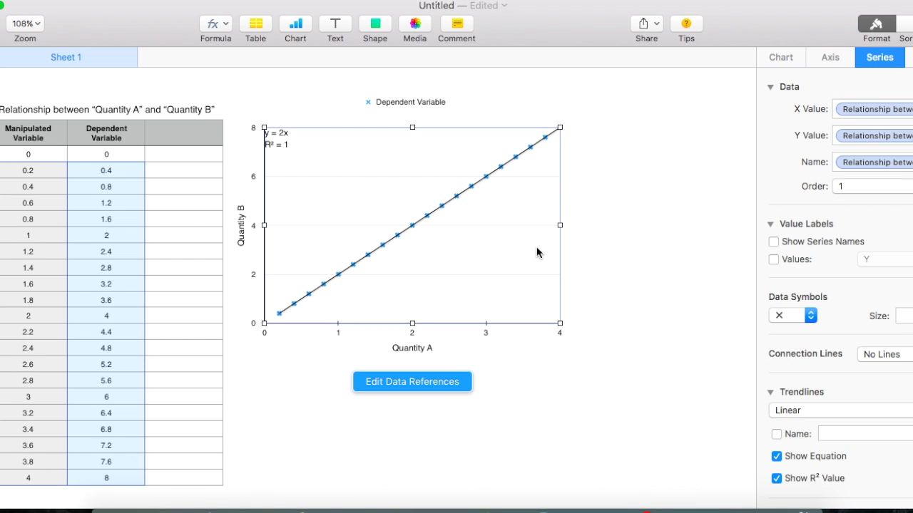
left_click(296, 308)
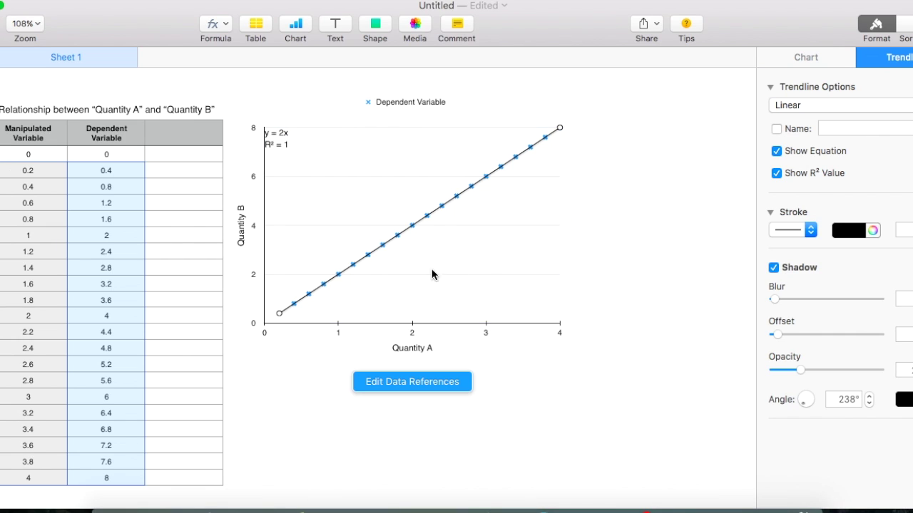
left_click(296, 309)
left_click(397, 306)
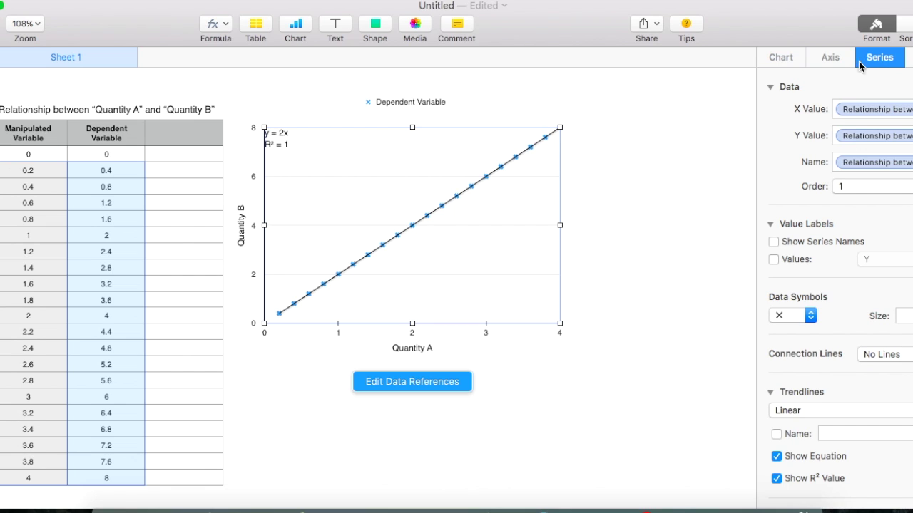
left_click(892, 108)
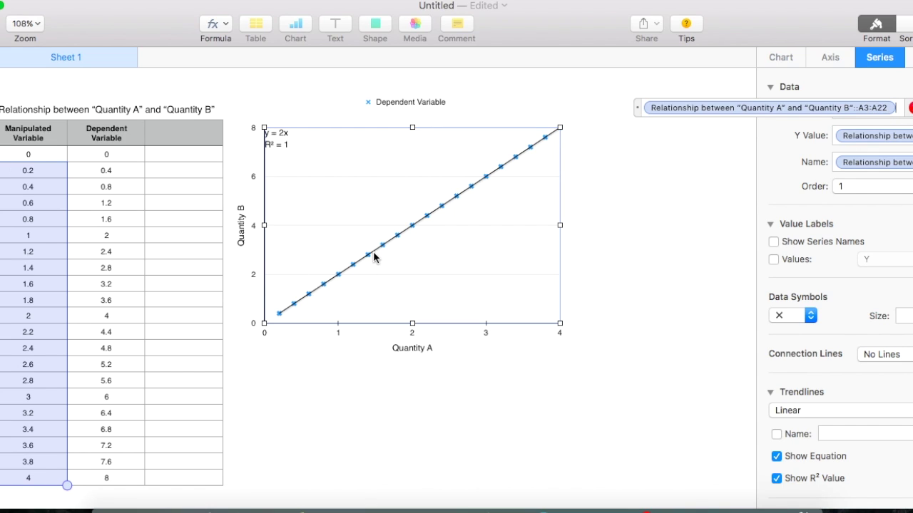
left_click(3, 154)
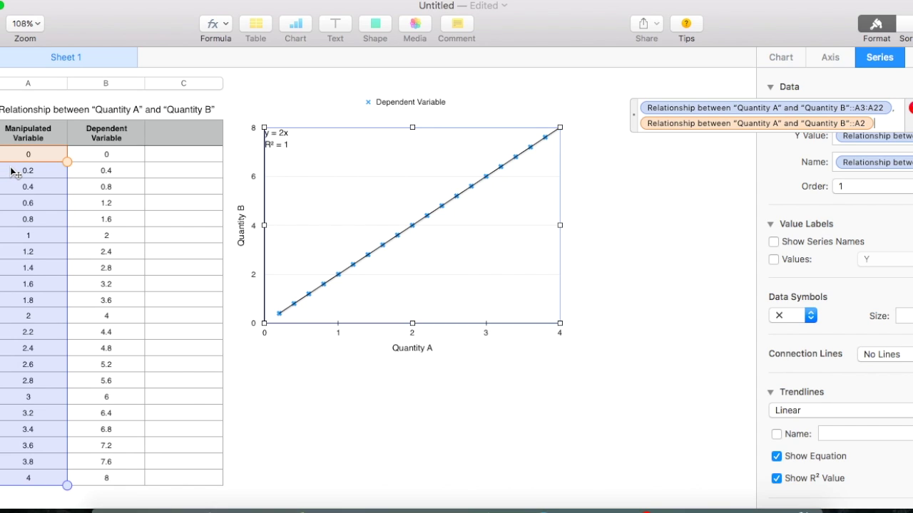
left_click(14, 174)
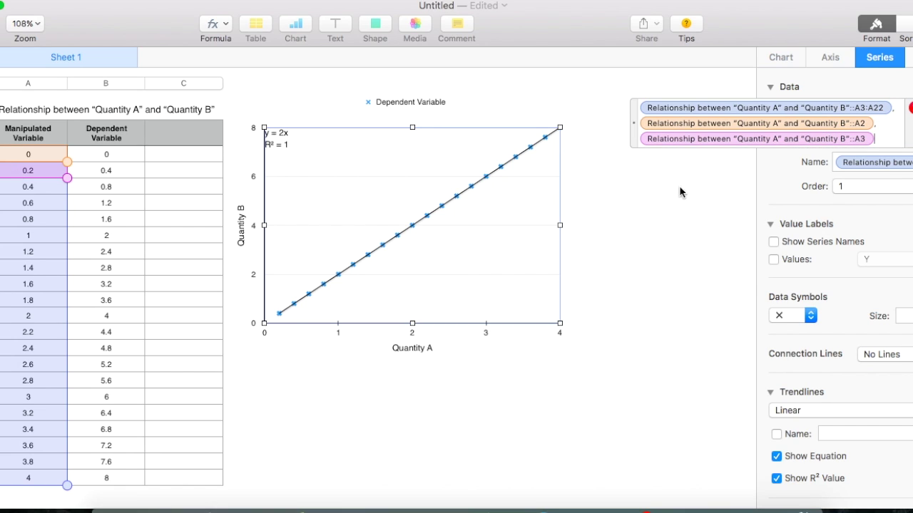
left_click(713, 139)
key("BackSpace")
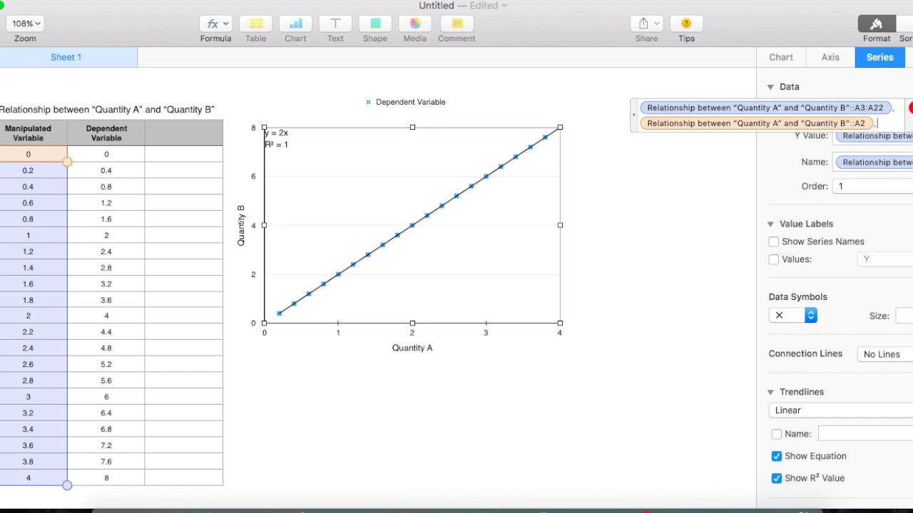
key("BackSpace")
key("BackSpace")
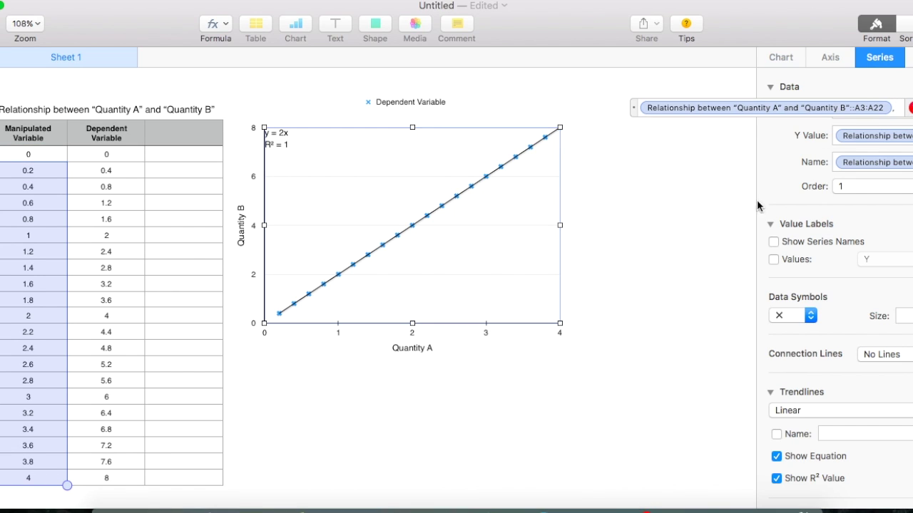
Extend the series' X value range to cells A2:A22 of the data table and apply it.
left_click(847, 107)
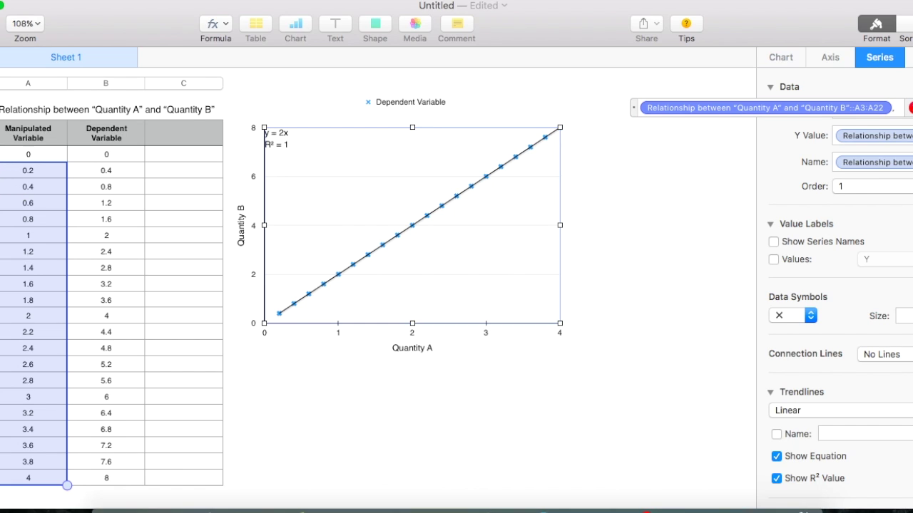
left_click_drag(2, 163, 3, 147)
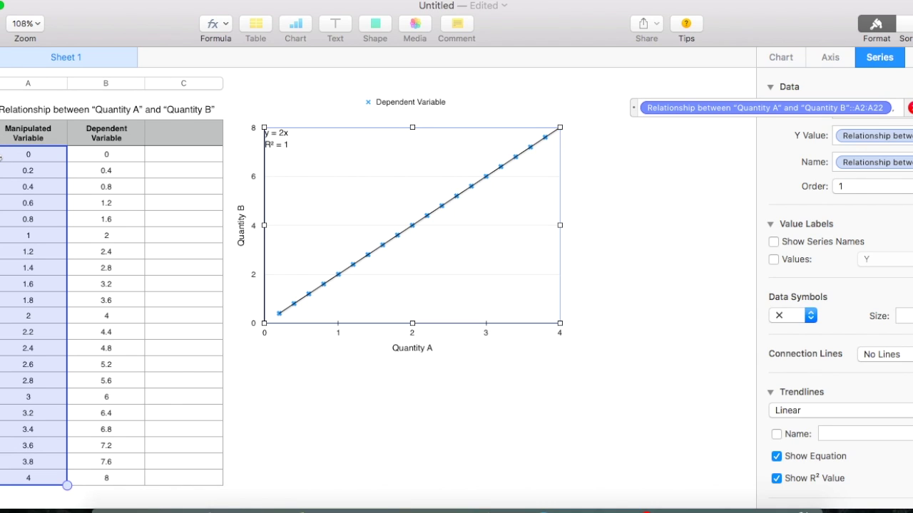
key("Return")
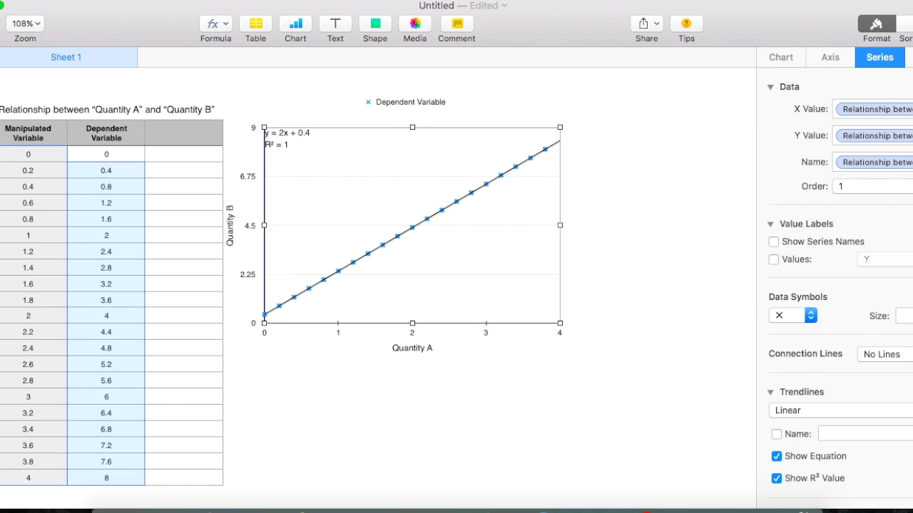
Extend the series' Y value range to cells B2:B22 so it starts at the first data row.
left_click(862, 134)
left_click(883, 140)
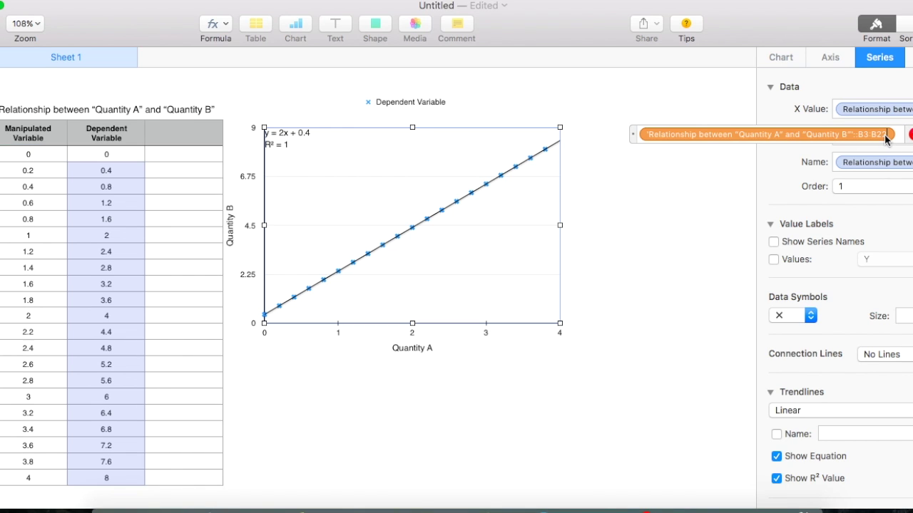
left_click(862, 134)
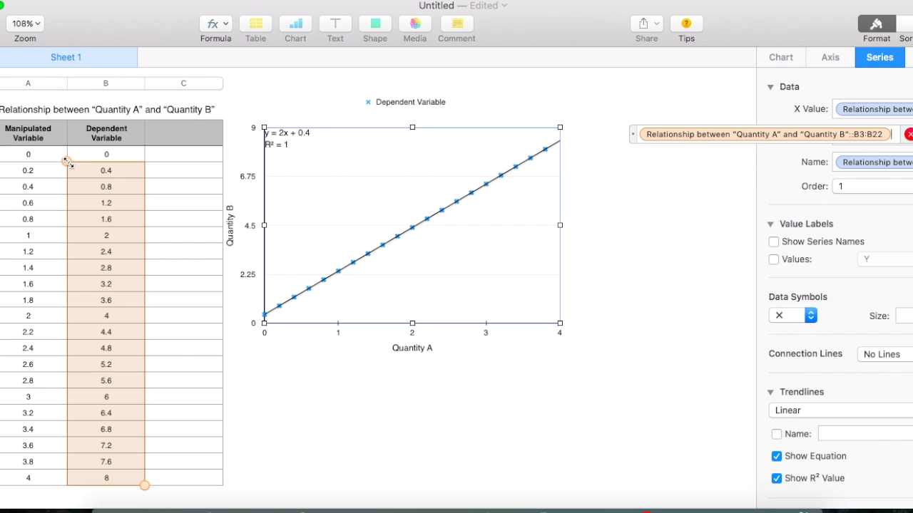
left_click_drag(67, 162, 69, 156)
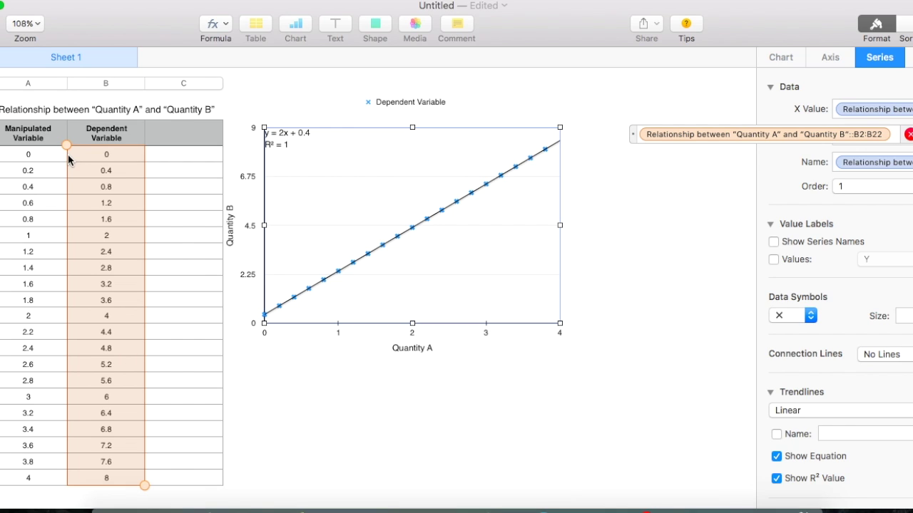
key("Return")
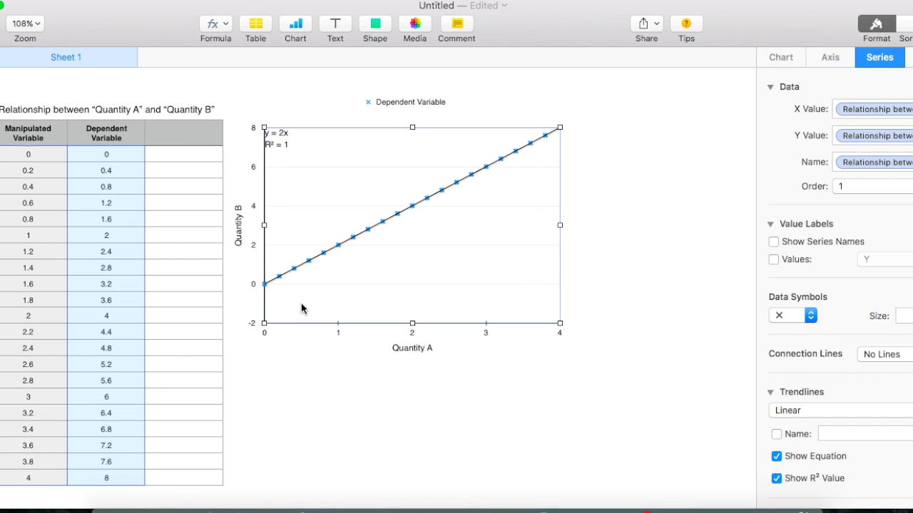
Set the minimum of the chart's Y axis scale to 0.
left_click(831, 60)
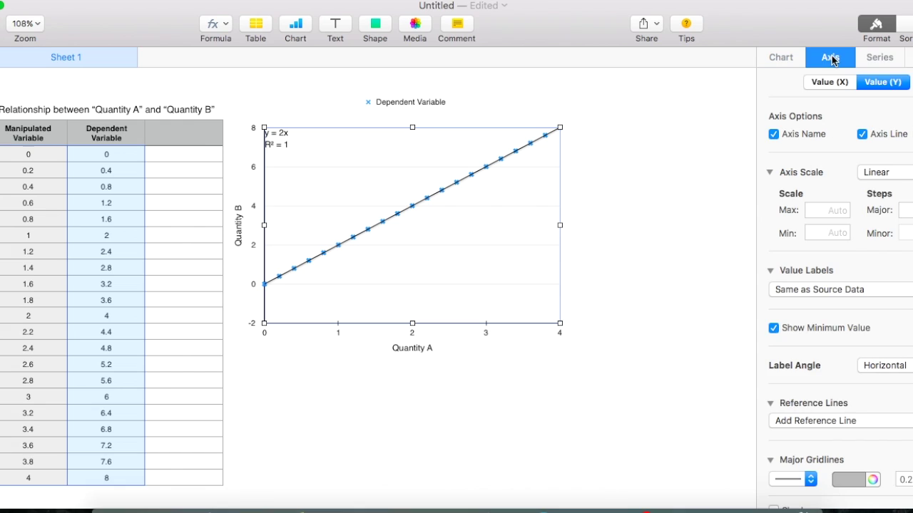
left_click(883, 84)
left_click(840, 233)
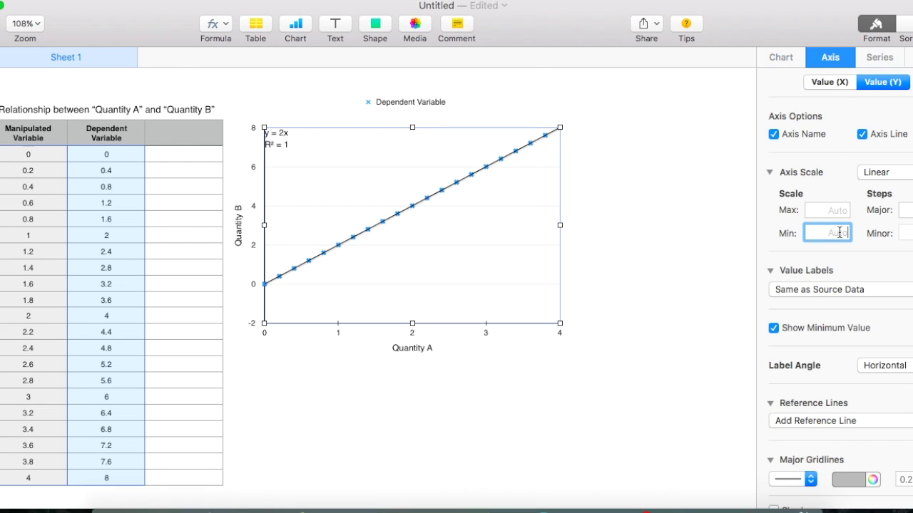
type("0")
key("Return")
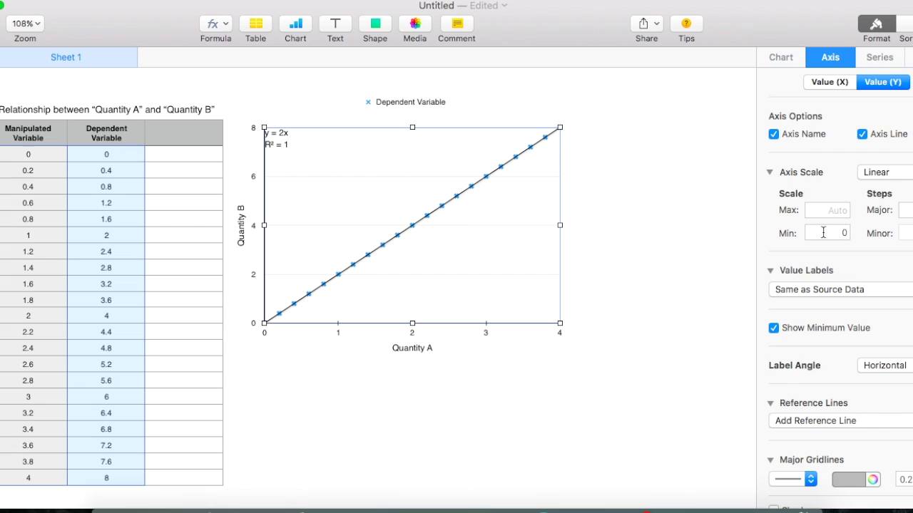
Delete the Dependent Variable legend above the chart and deselect the chart.
left_click(408, 103)
left_click(410, 102)
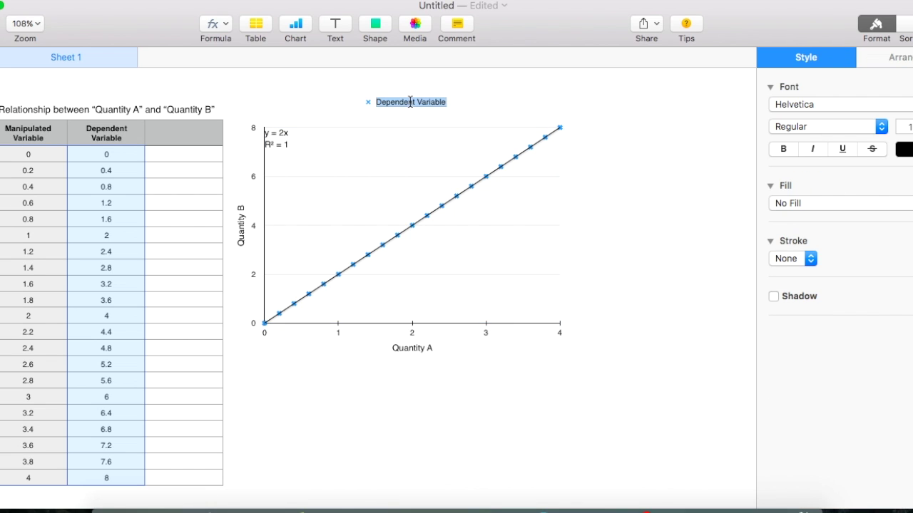
left_click(490, 117)
left_click(424, 102)
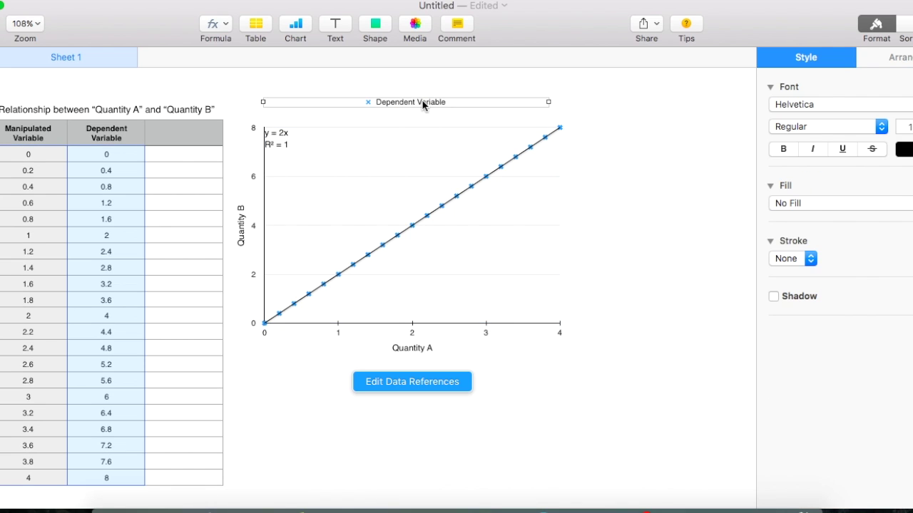
key("Delete")
left_click(646, 251)
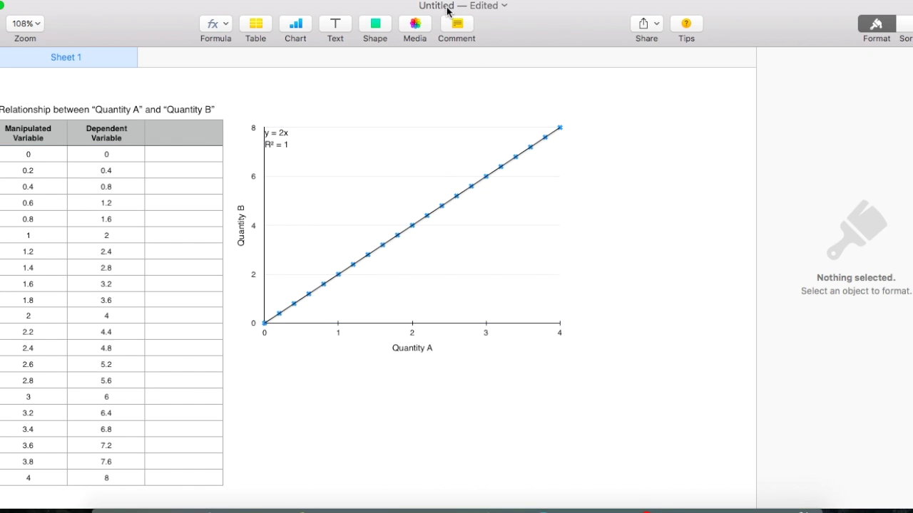
Select the scatter chart and bring up its context options.
left_click(534, 199)
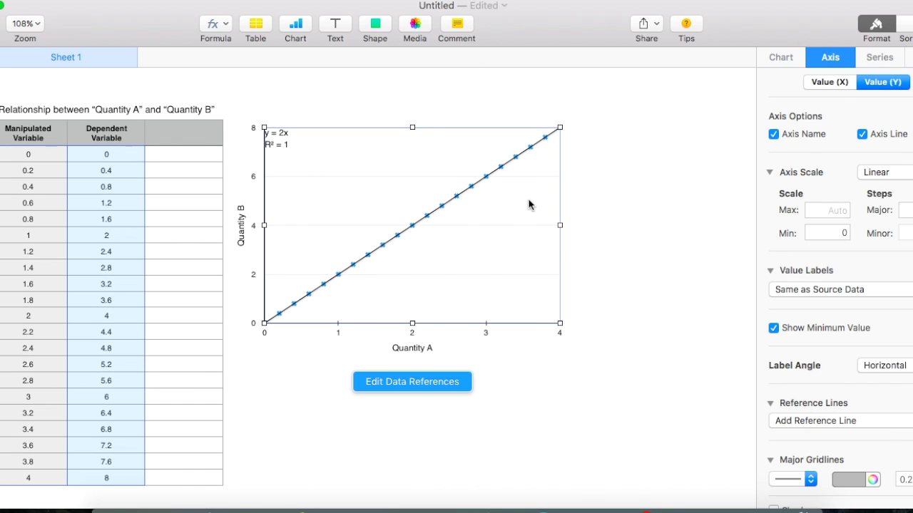
right_click(528, 203)
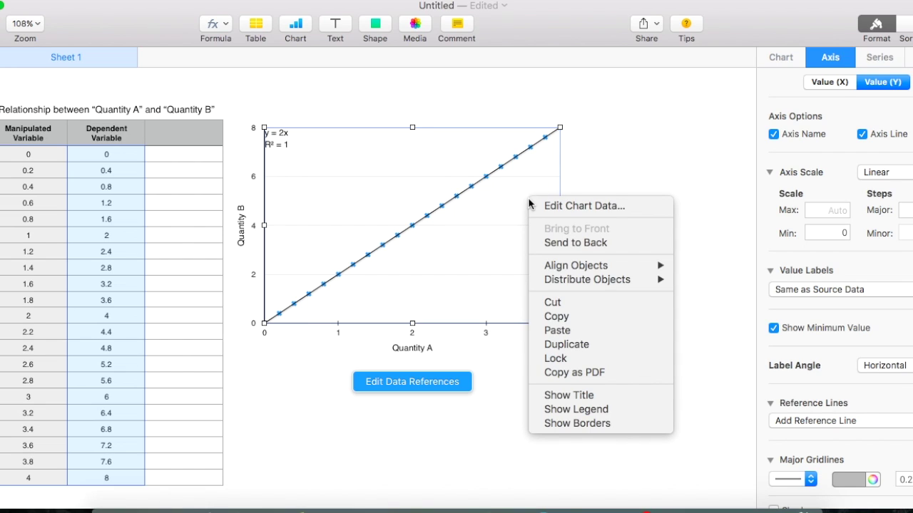